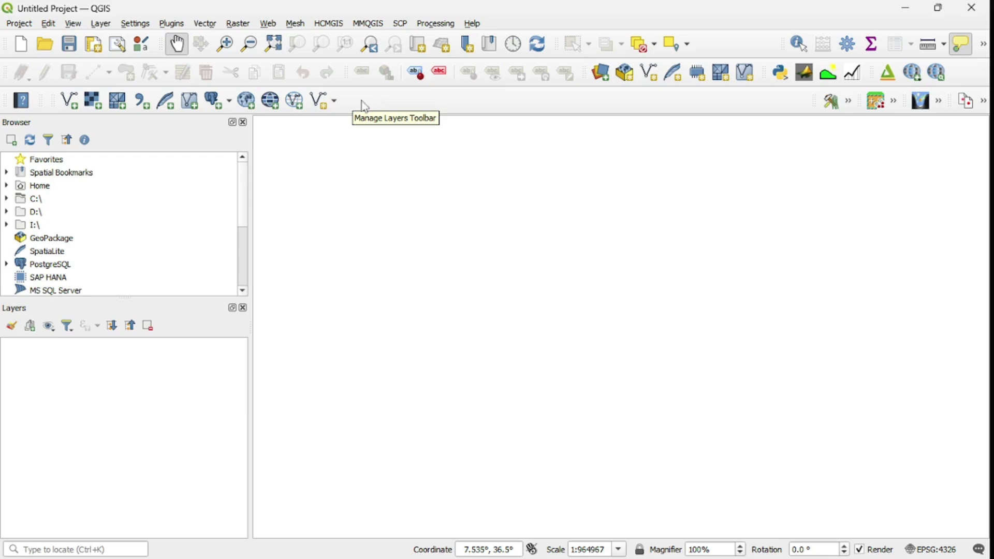
- Hide the Manage Layers Toolbar
right_click(526, 23)
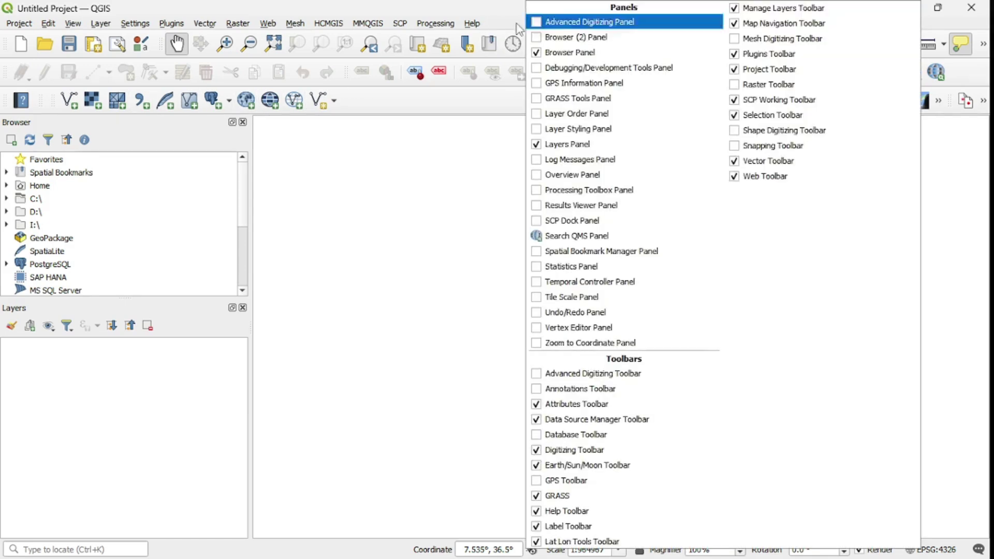
left_click(737, 11)
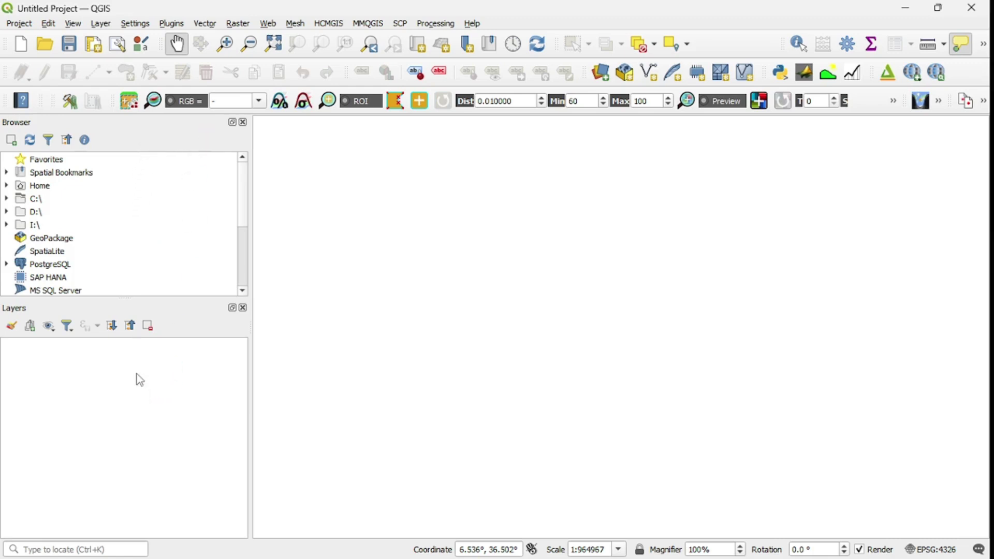
right_click(535, 19)
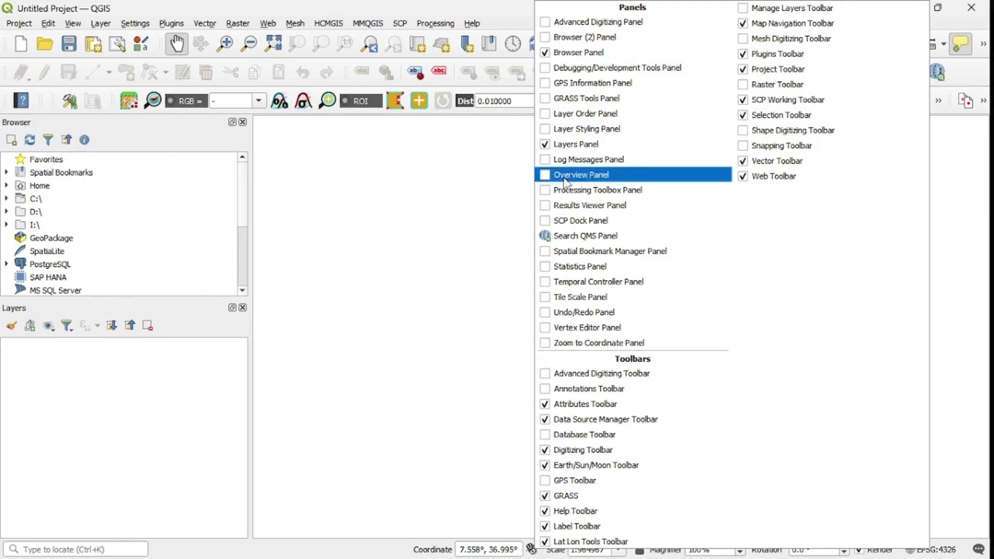
left_click(501, 20)
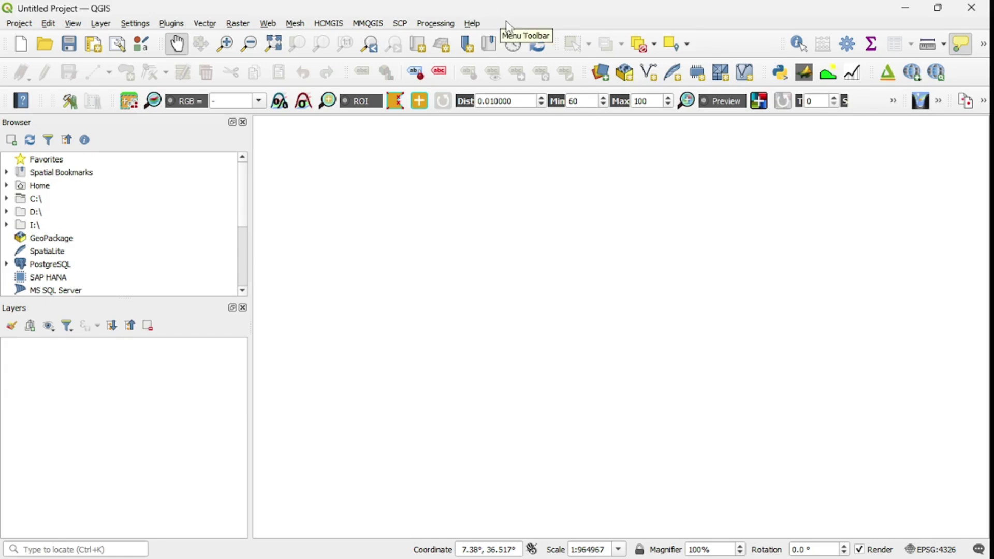
left_click(72, 24)
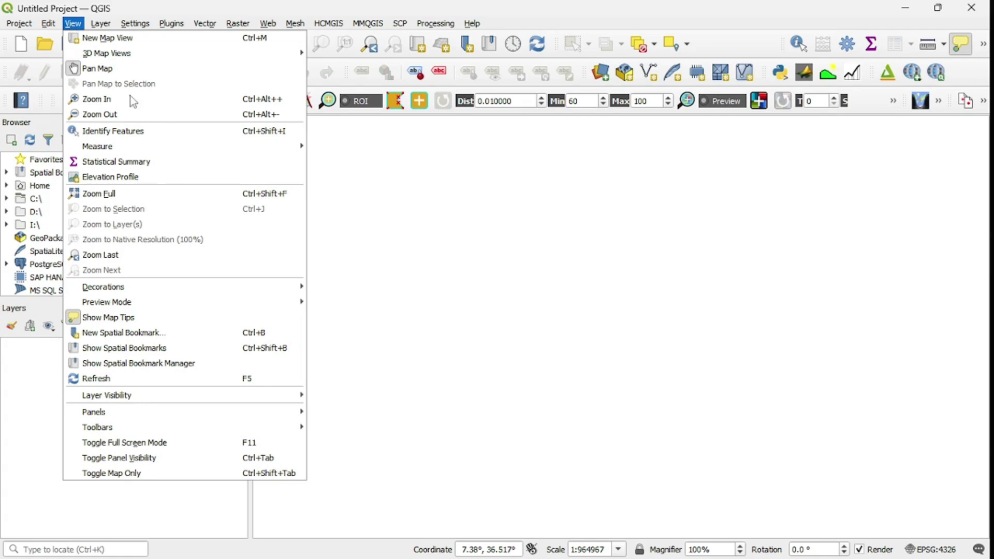
mouse_move(132, 417)
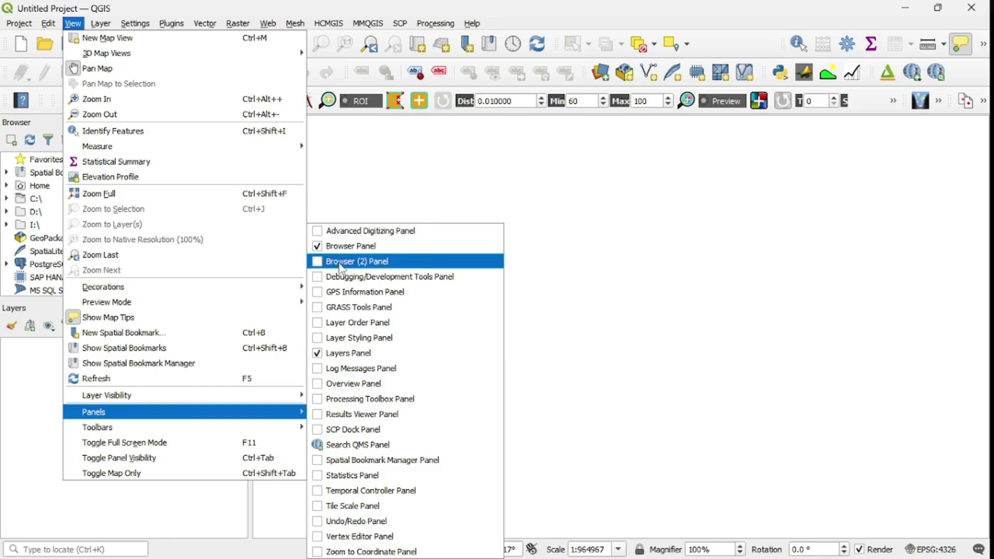
left_click(39, 403)
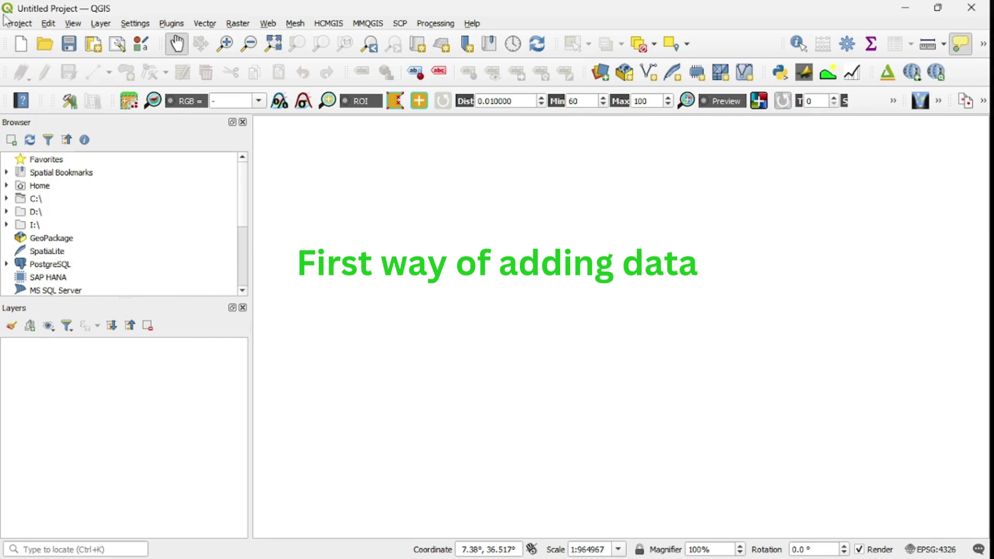
- Start adding a vector layer from a file and browse to the Vector_Data folder inside QGIS_Data on the Desktop
left_click(102, 24)
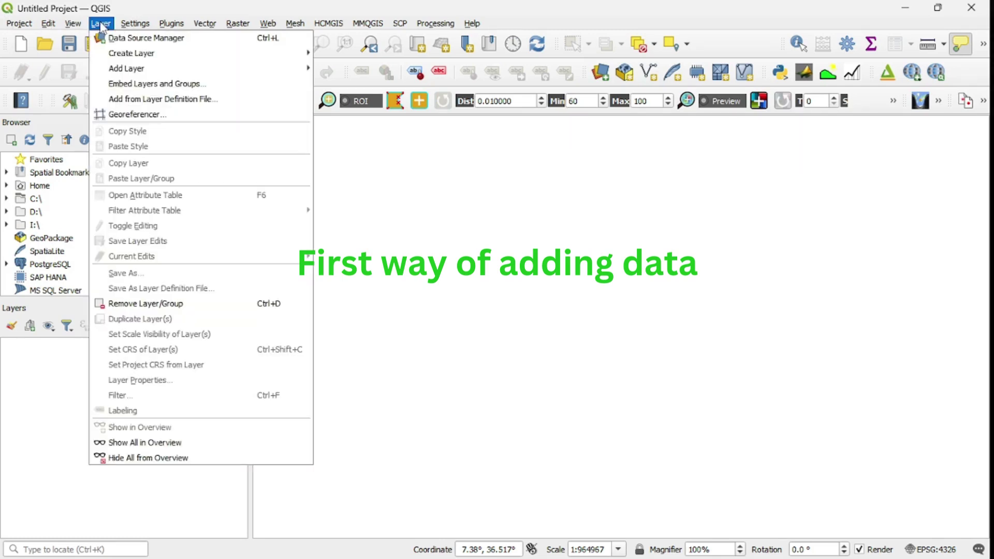
mouse_move(130, 71)
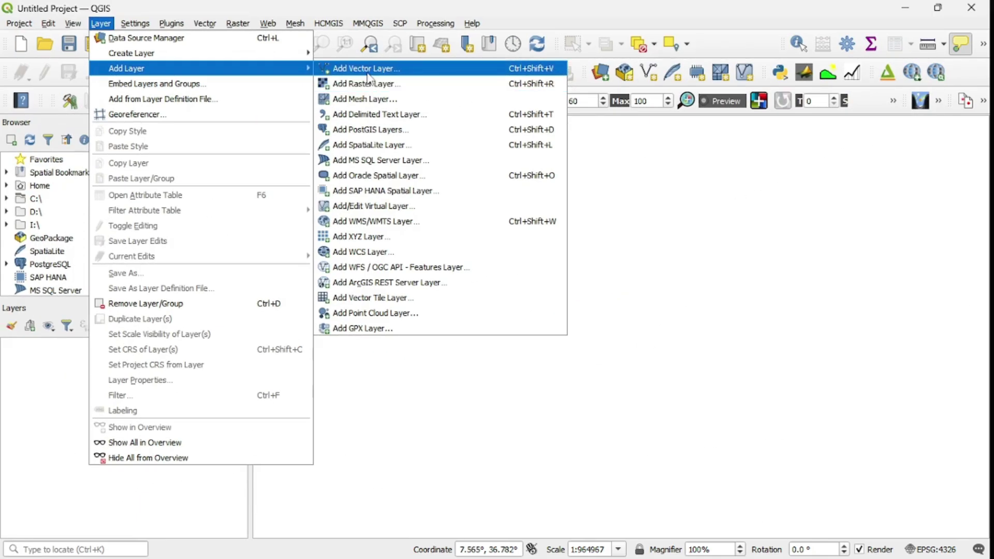
left_click(369, 69)
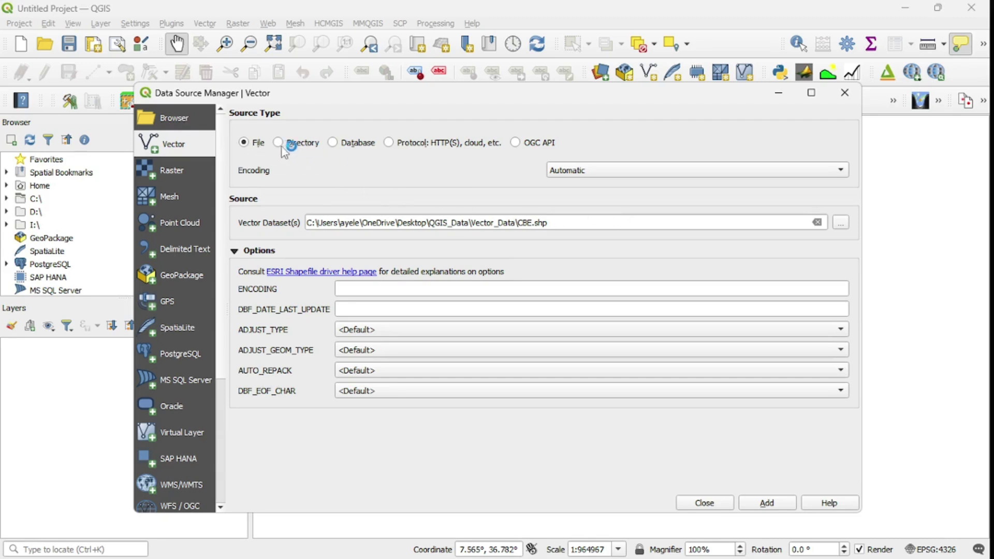
left_click(844, 226)
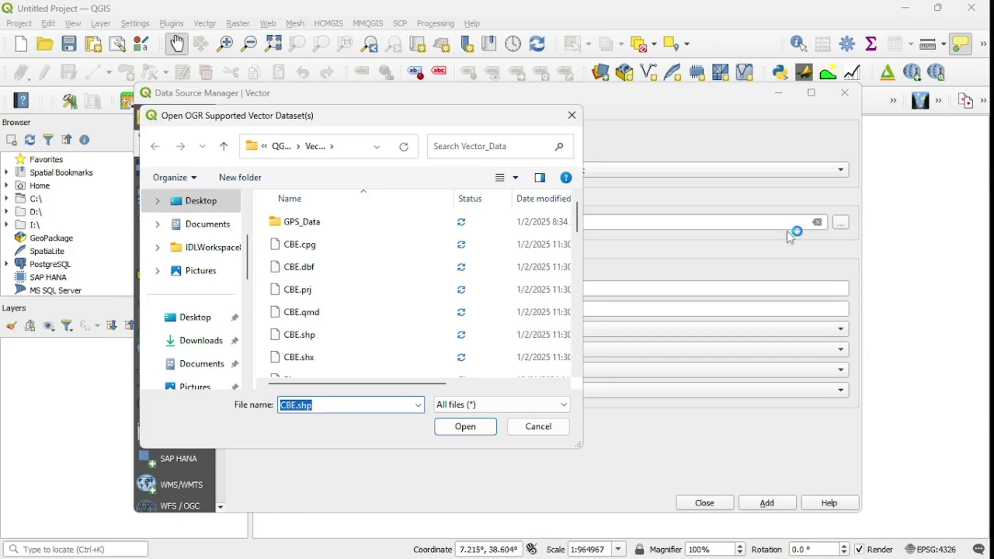
left_click(224, 147)
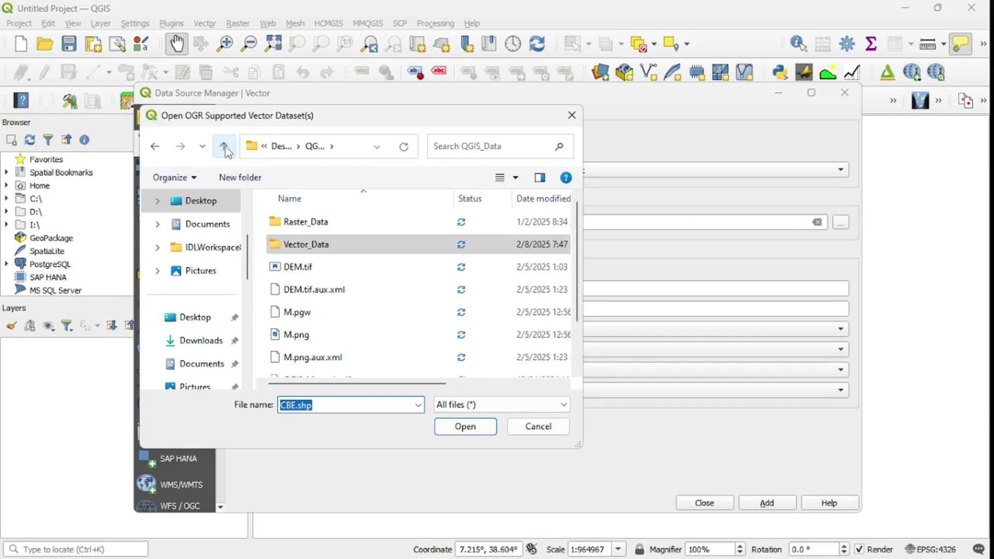
left_click(207, 204)
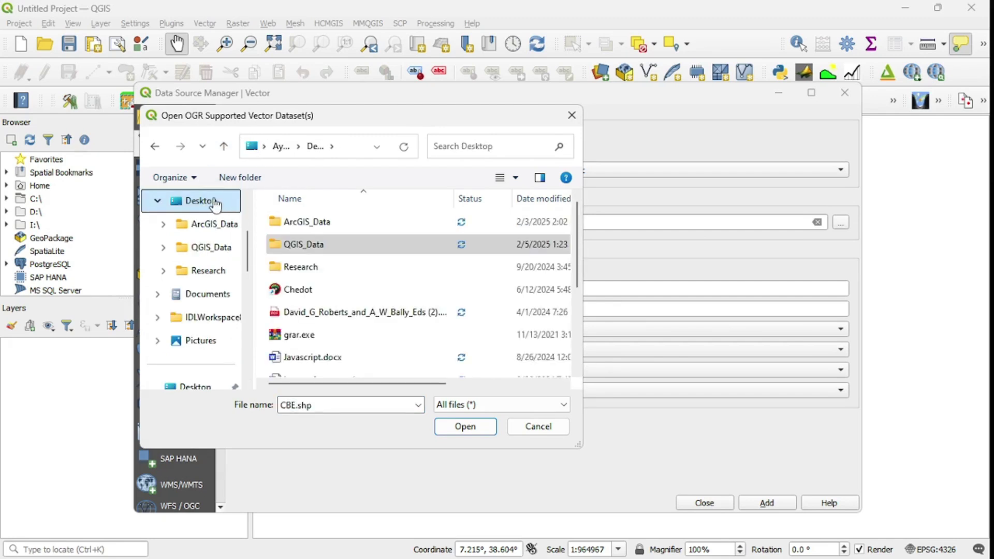
left_click(323, 251)
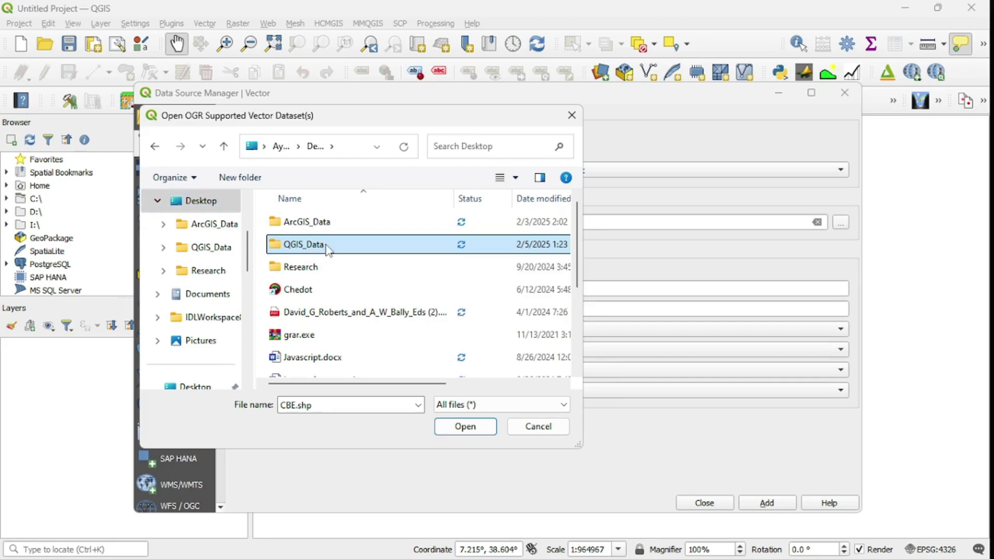
double_click(327, 250)
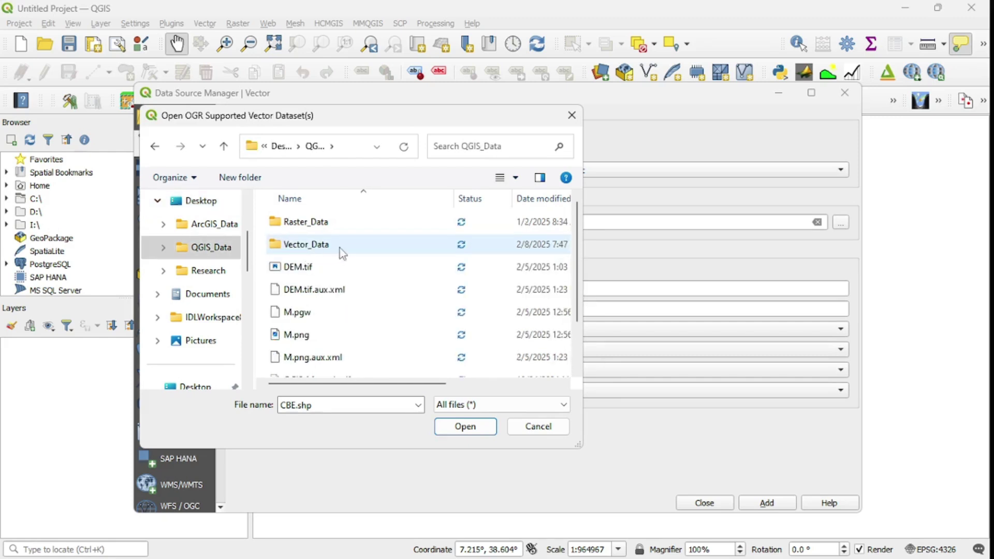
double_click(315, 248)
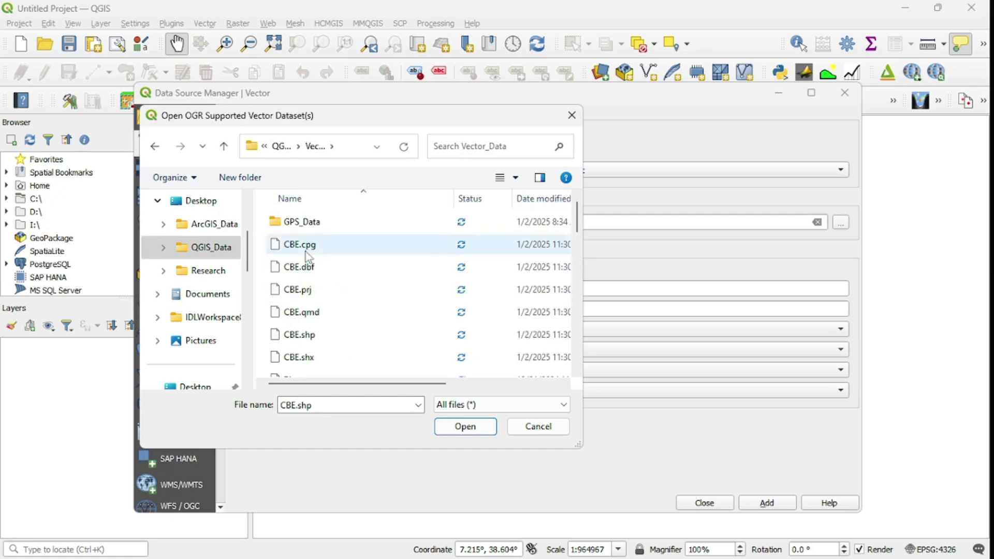
- Choose Sodo_town.shp from the Vector_Data folder, add it to the map as a vector layer and close the Data Source Manager
left_click_drag(578, 218, 580, 346)
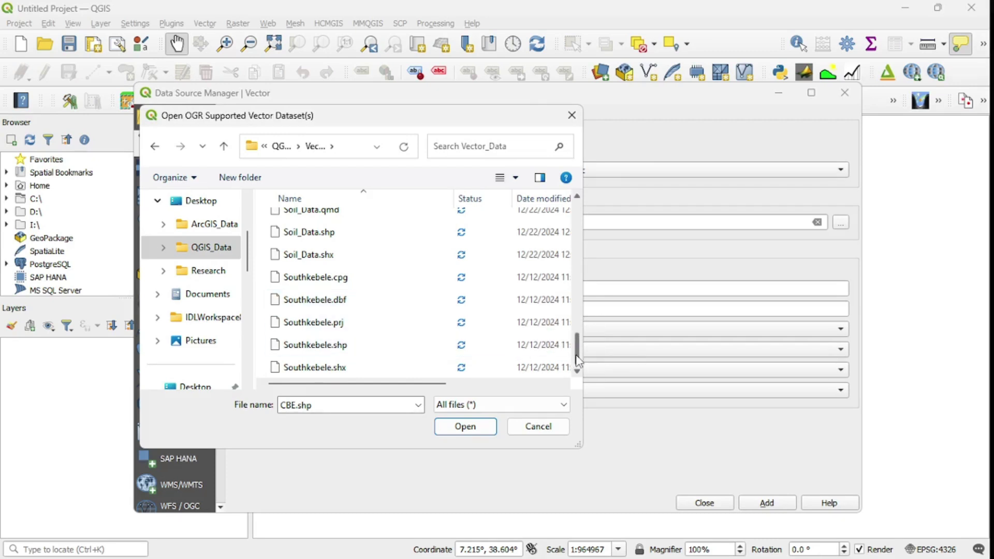
left_click_drag(577, 359, 591, 284)
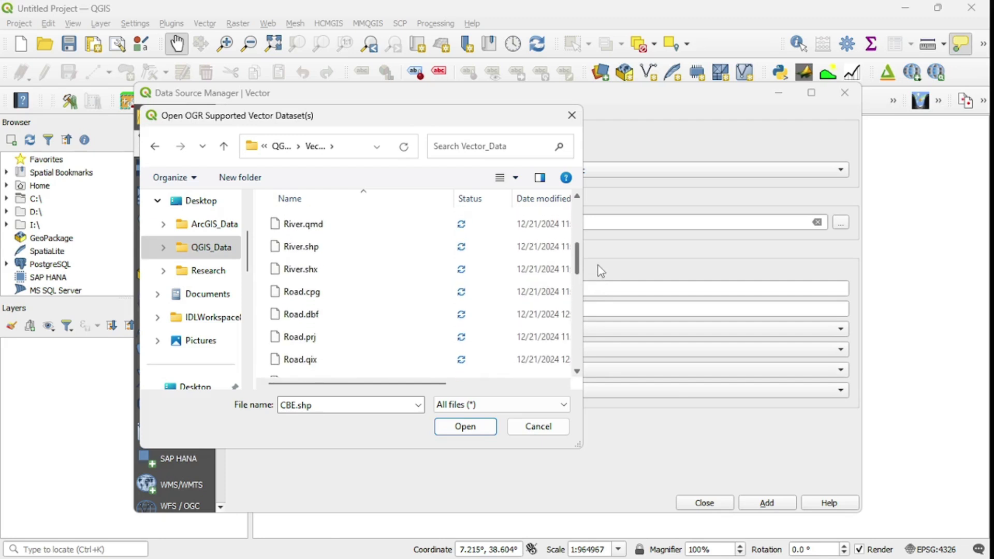
left_click_drag(601, 268, 580, 236)
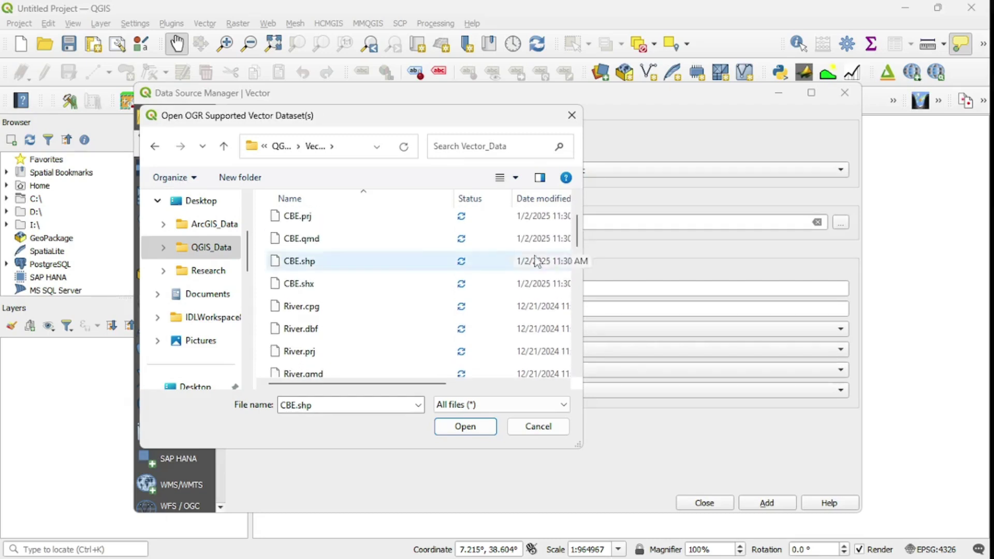
left_click_drag(578, 238, 596, 318)
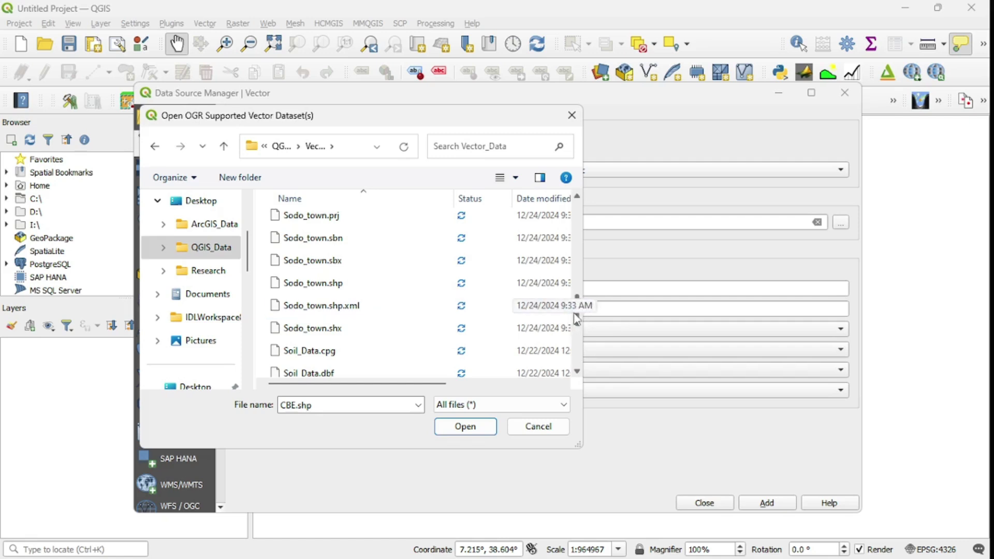
left_click_drag(578, 317, 586, 364)
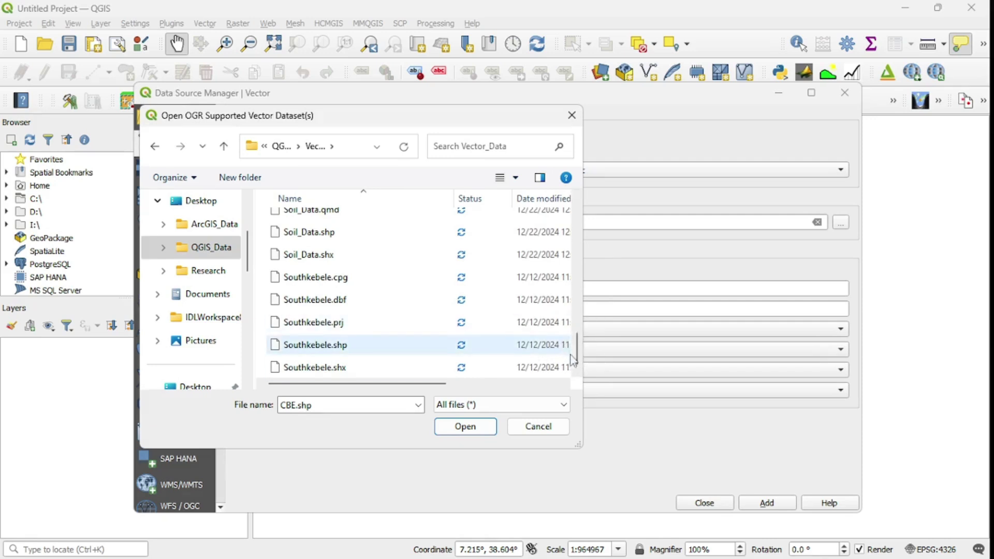
scroll(583, 342, "up", 2)
left_click_drag(582, 342, 586, 325)
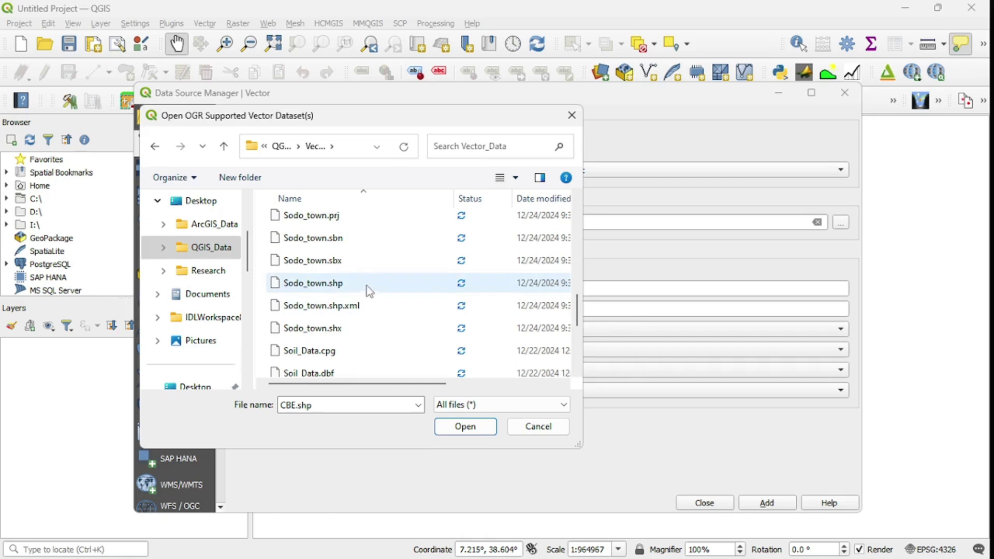
left_click(327, 285)
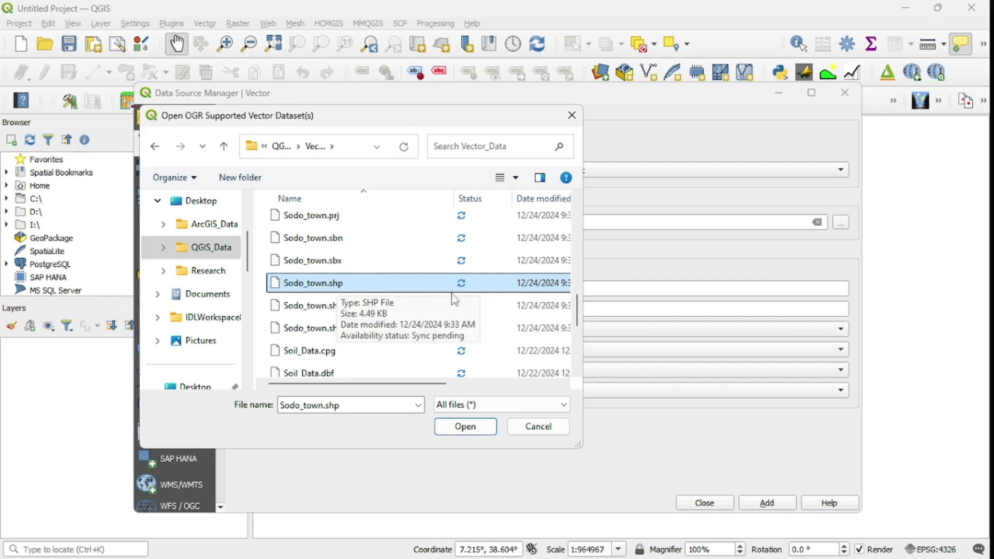
left_click(466, 426)
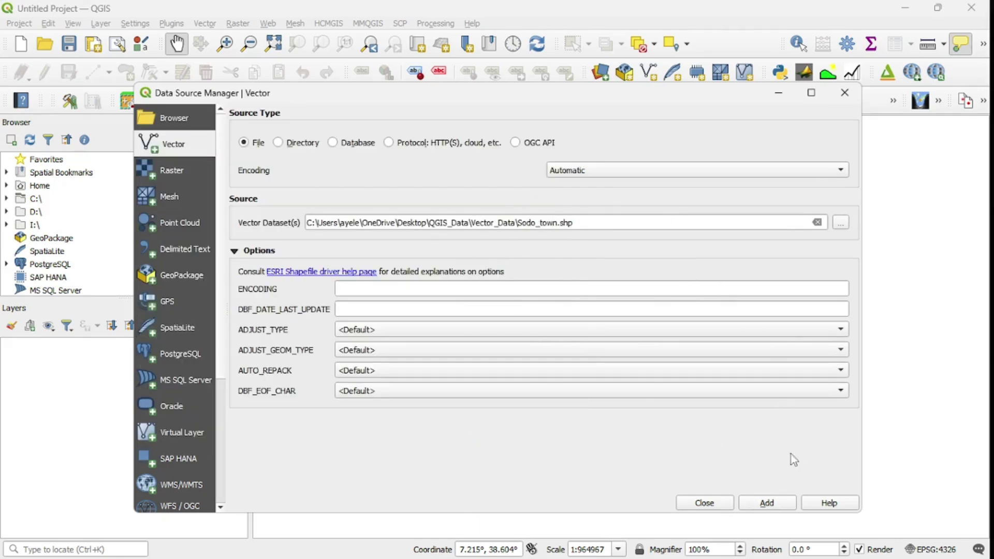
left_click(769, 505)
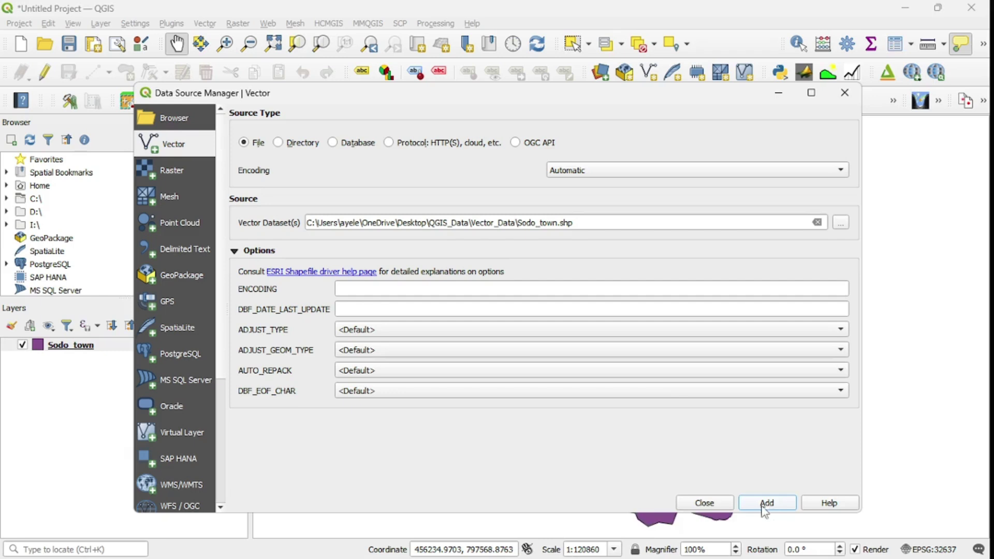
left_click(705, 503)
left_click(703, 502)
- Examine the whole Sodo_town polygon near the middle of the map canvas
scroll(647, 366, "down", 1)
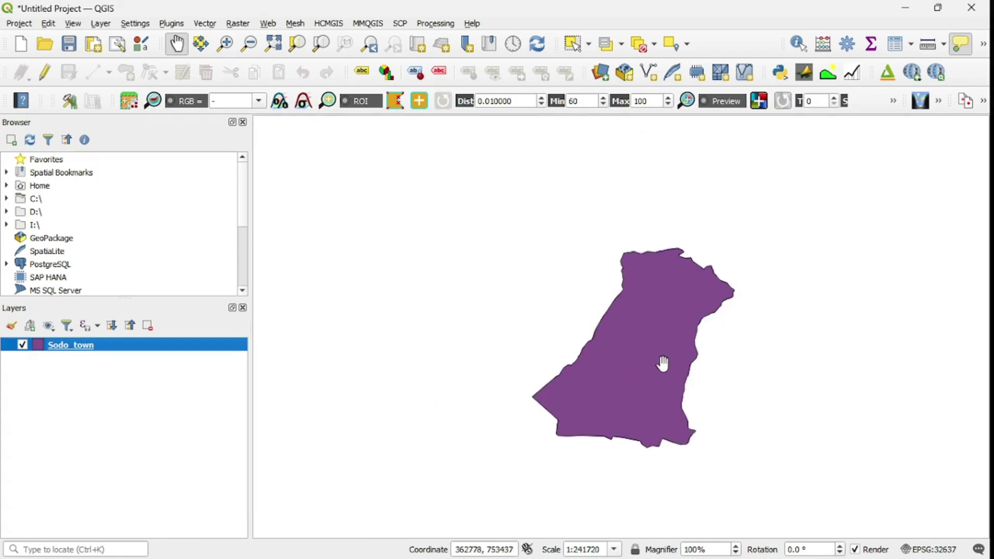
left_click_drag(663, 364, 539, 370)
scroll(538, 362, "up", 2)
scroll(540, 357, "down", 2)
left_click(72, 346)
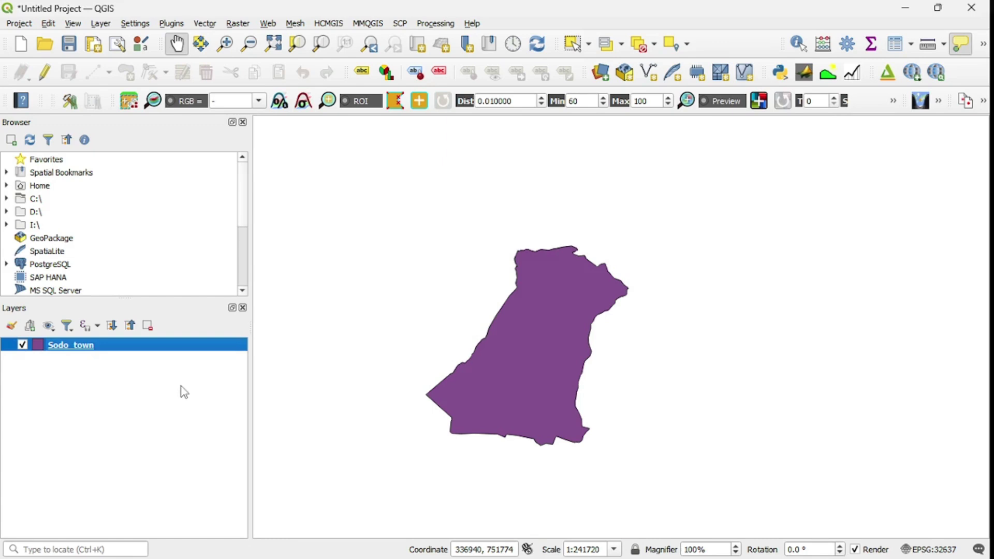
scroll(541, 358, "up", 1)
scroll(543, 357, "down", 1)
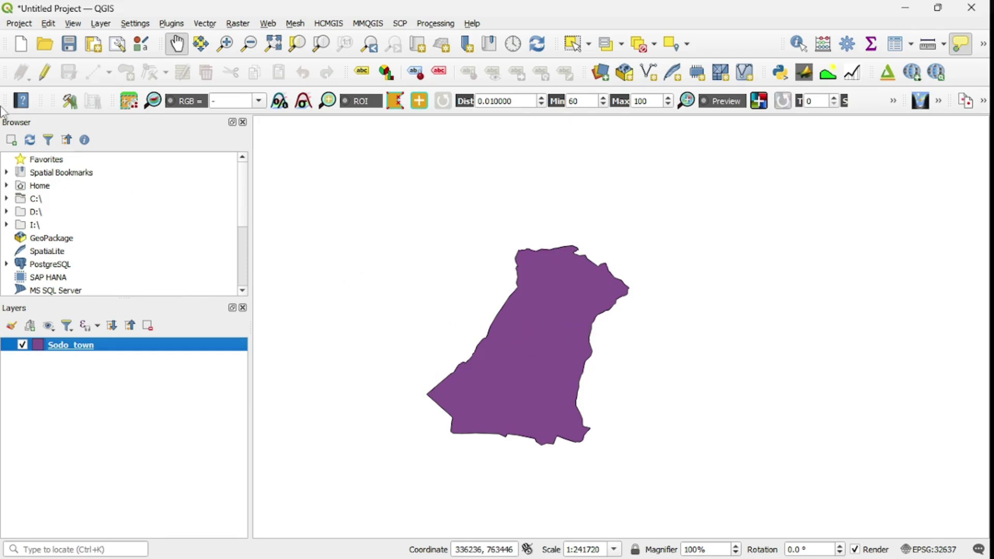
- Add River.shp from the Vector_Data folder as another vector layer and close the Data Source Manager
left_click(106, 24)
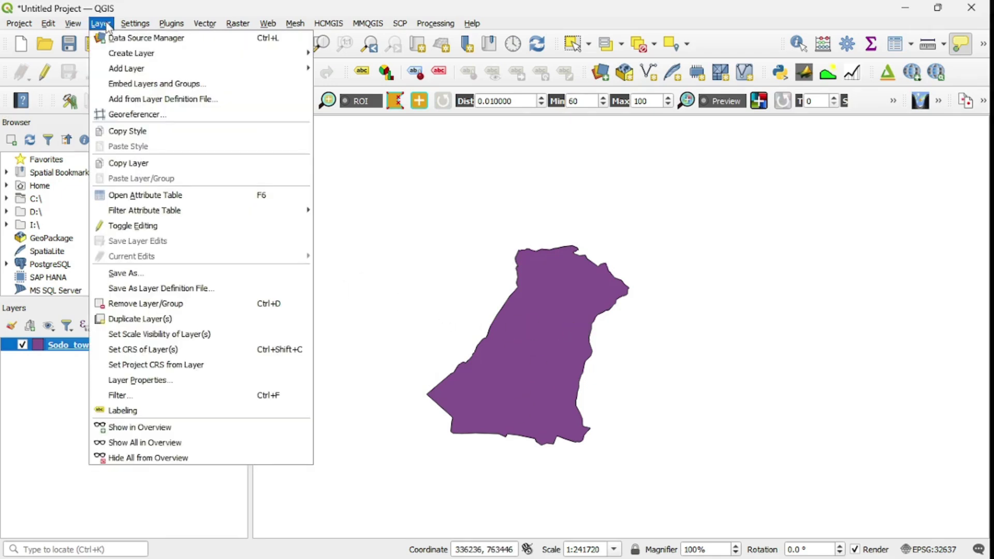
mouse_move(140, 71)
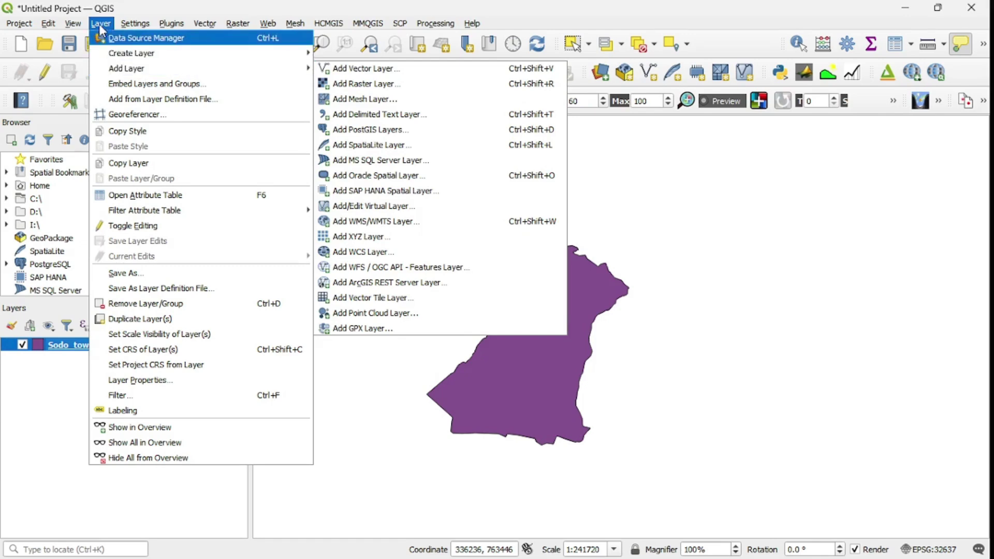
left_click(344, 69)
left_click(840, 222)
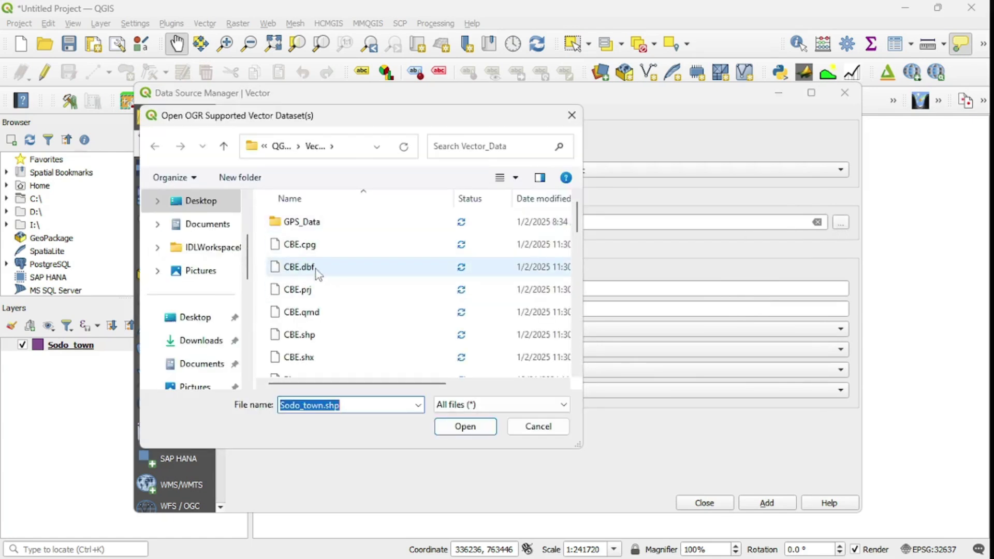
left_click_drag(579, 231, 578, 252)
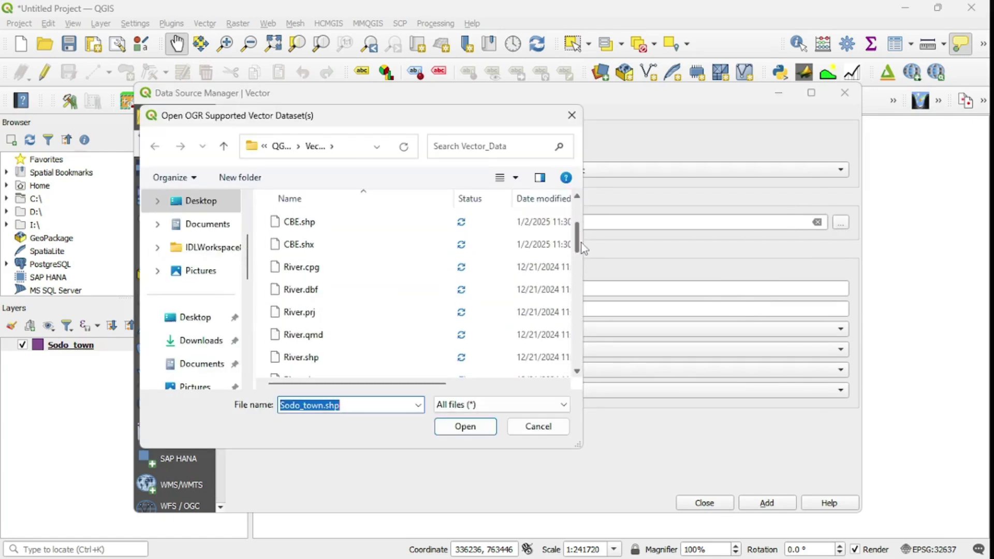
left_click(301, 361)
left_click(464, 427)
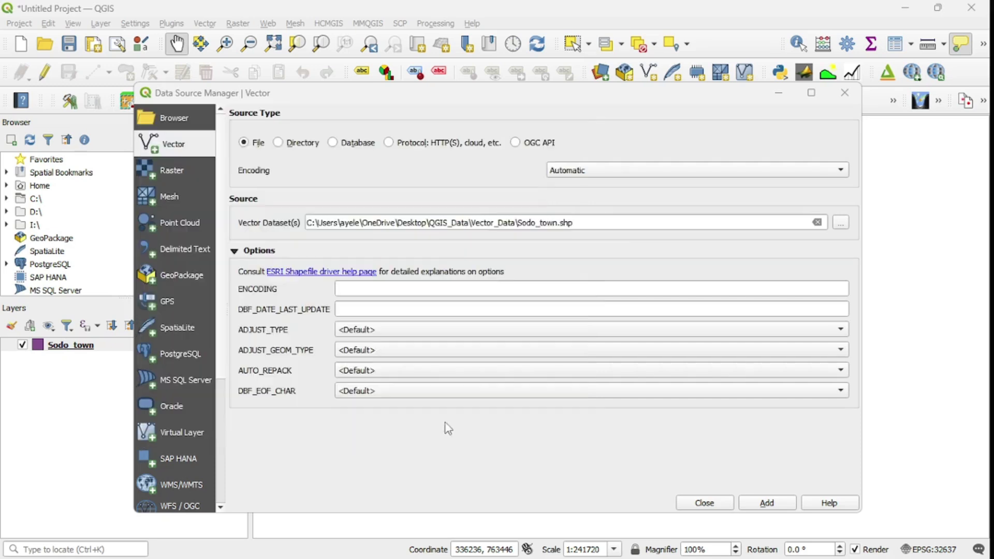
left_click(767, 503)
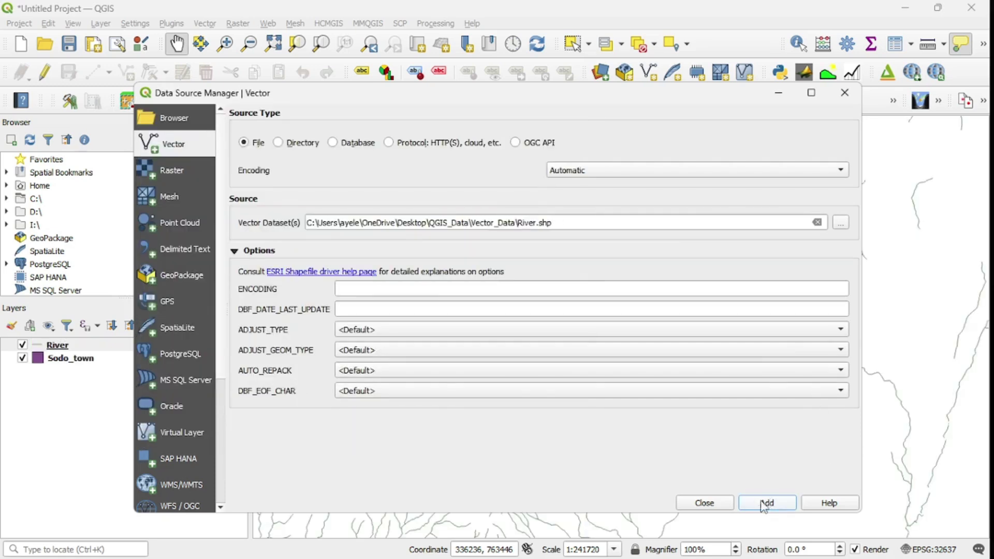
left_click(704, 502)
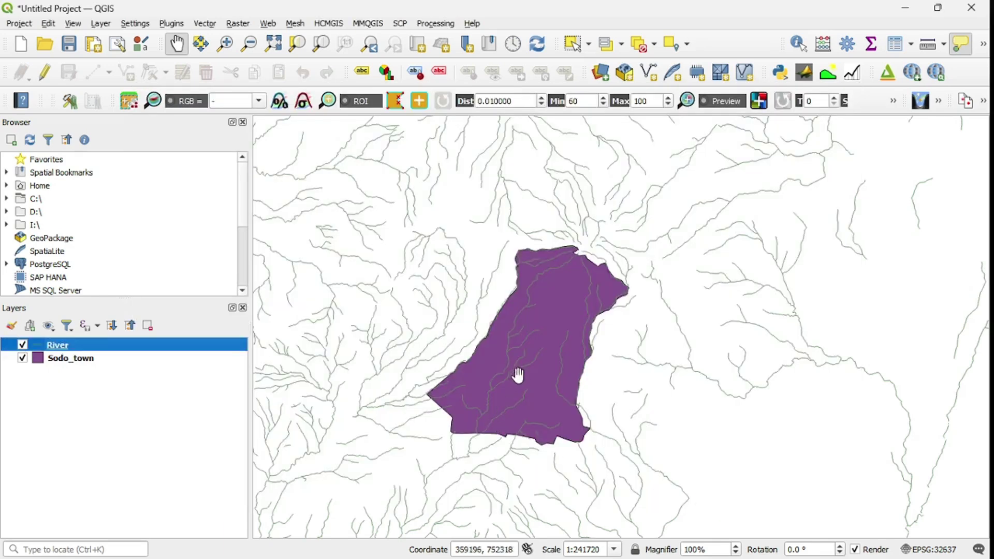
- Examine the River lines crossing and surrounding the Sodo_town polygon at closer and wider scales
scroll(538, 392, "up", 2)
scroll(538, 392, "down", 1)
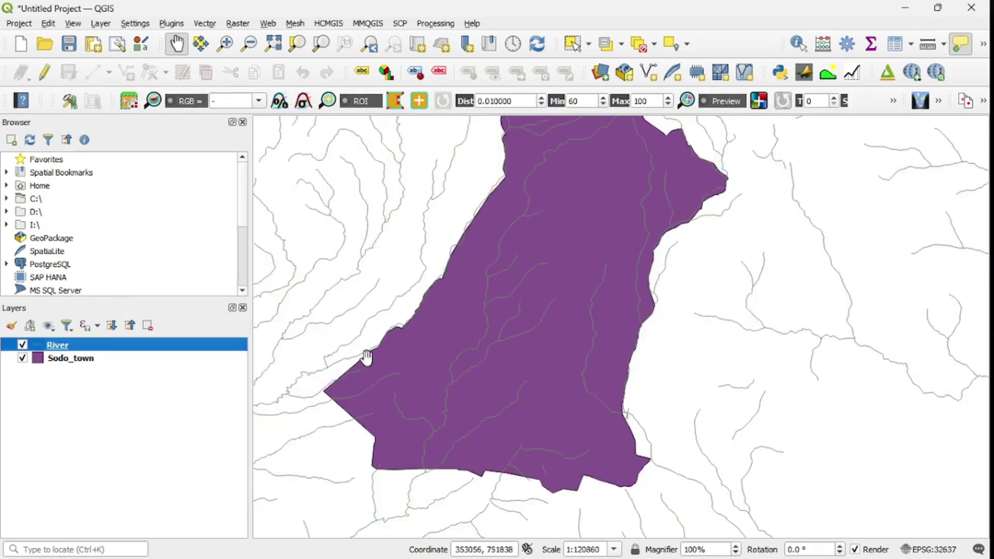
scroll(476, 350, "down", 1)
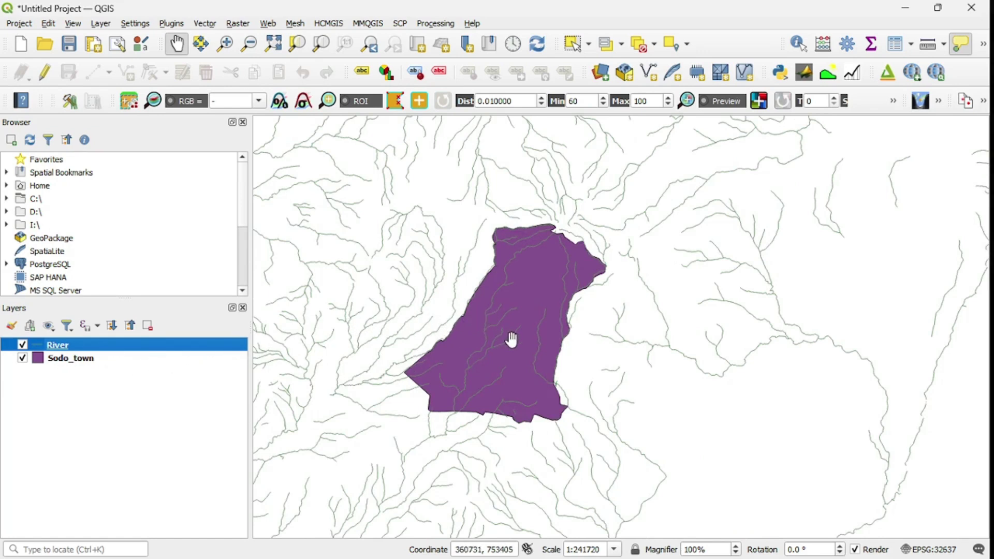
scroll(511, 339, "up", 1)
scroll(492, 328, "down", 1)
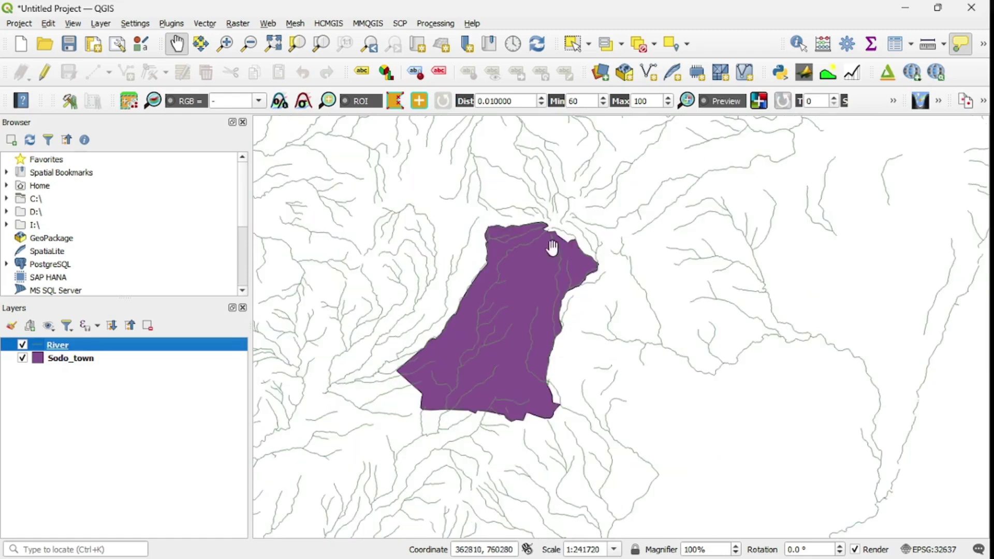
scroll(530, 325, "up", 1)
scroll(537, 324, "down", 1)
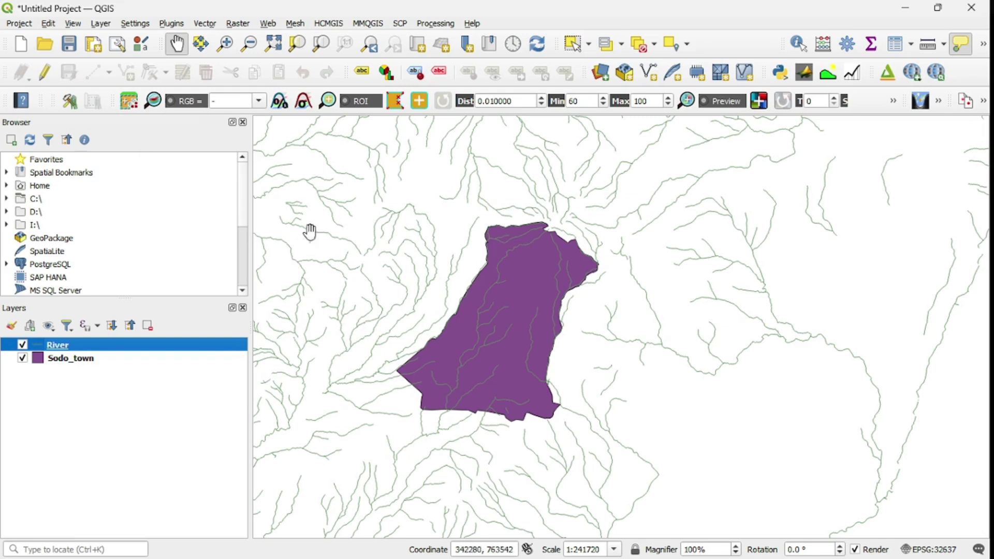
- Add CBE.shp from the Vector_Data folder as a vector layer and close the Data Source Manager
left_click(101, 23)
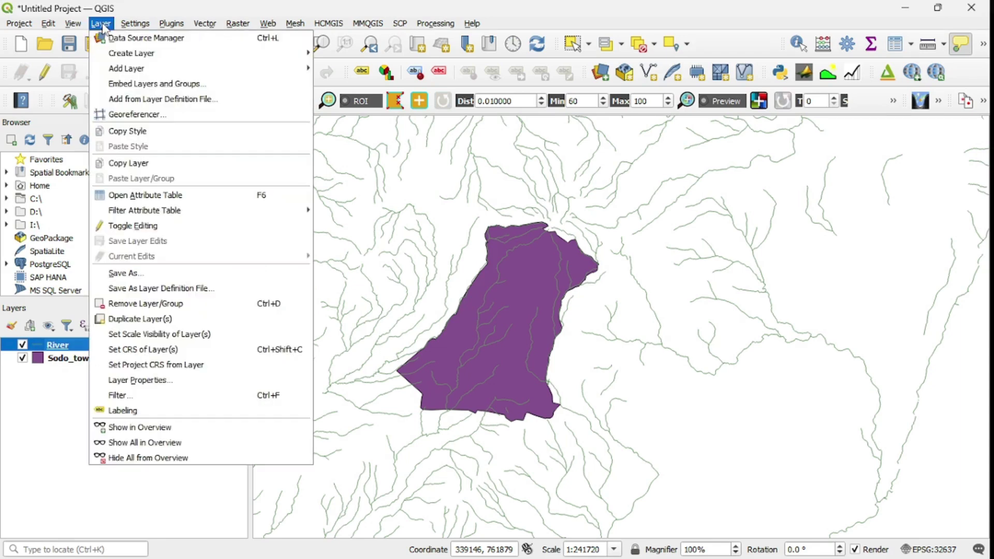
mouse_move(137, 72)
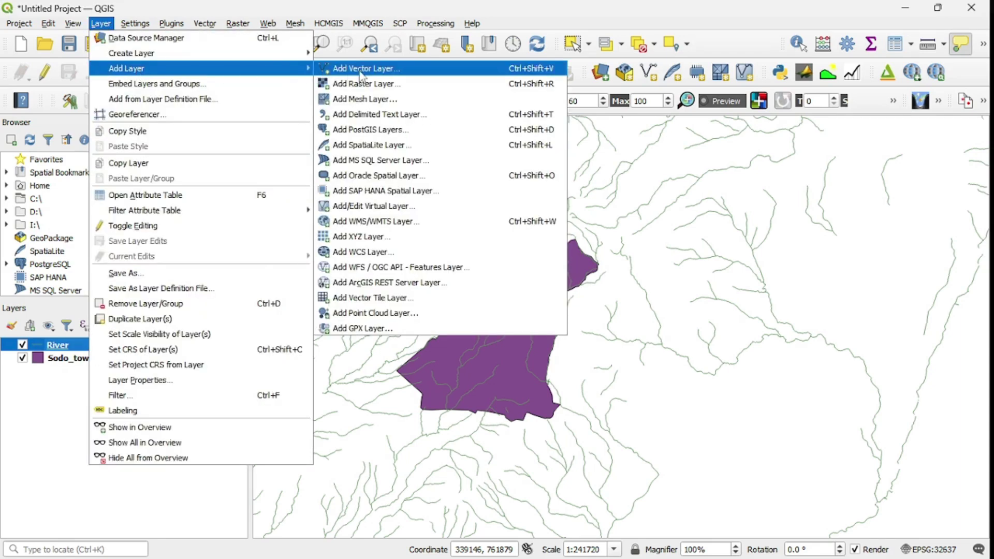
left_click(377, 69)
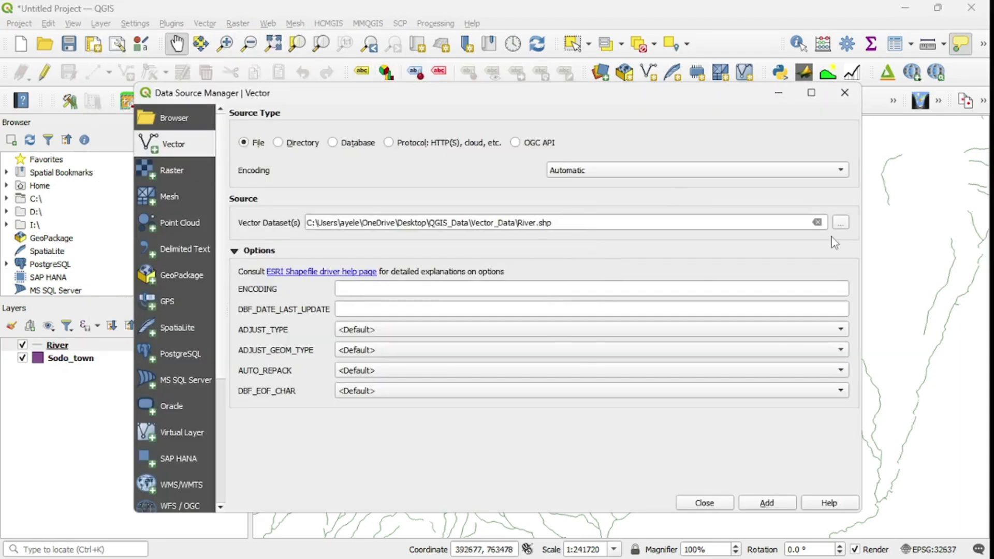
left_click(840, 223)
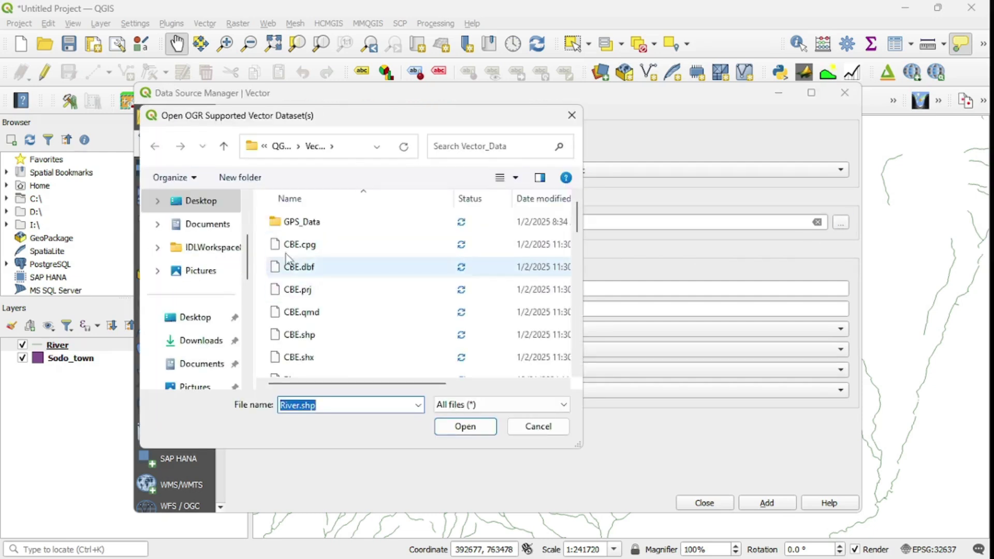
left_click(299, 336)
left_click(463, 435)
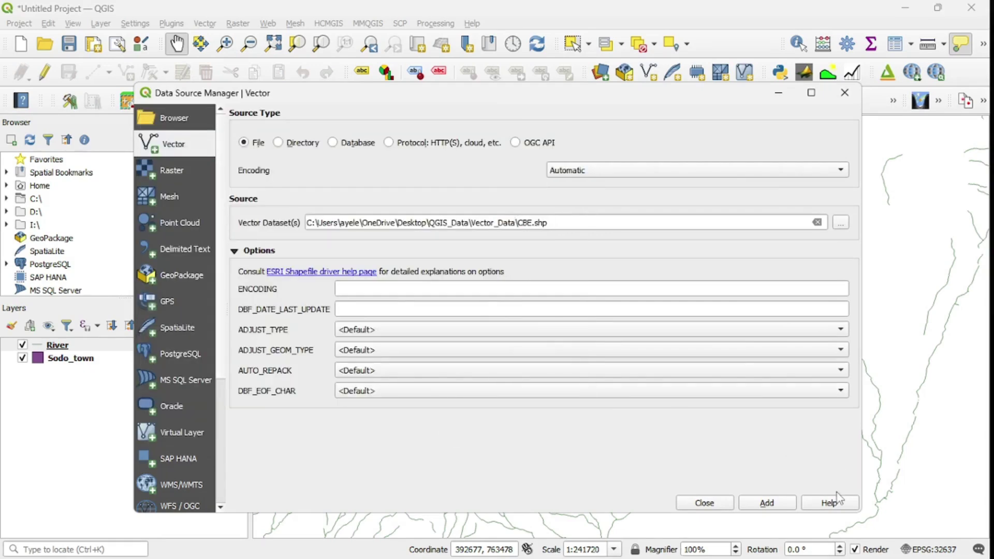
left_click(766, 502)
left_click(709, 503)
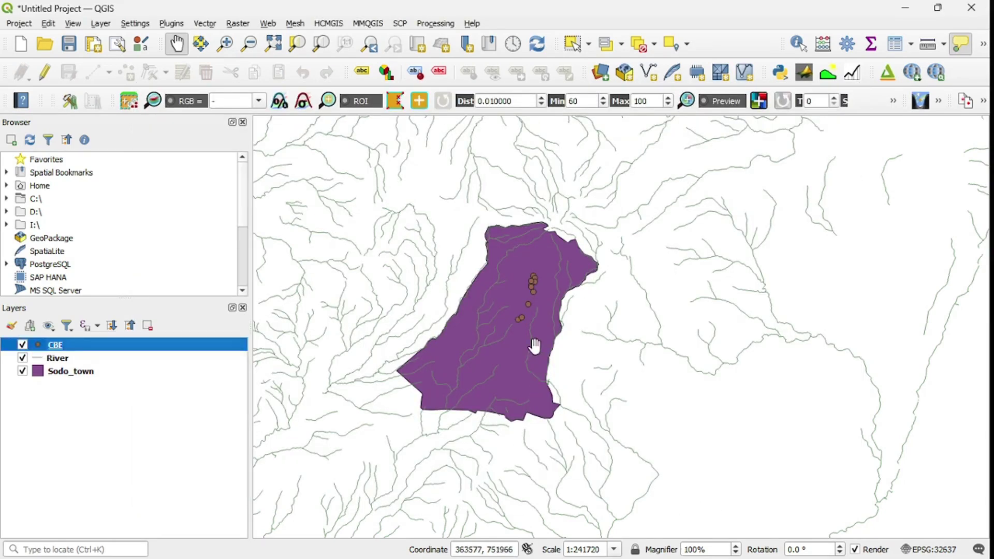
- Examine how the CBE points are distributed inside the Sodo_town polygon
scroll(532, 313, "up", 3)
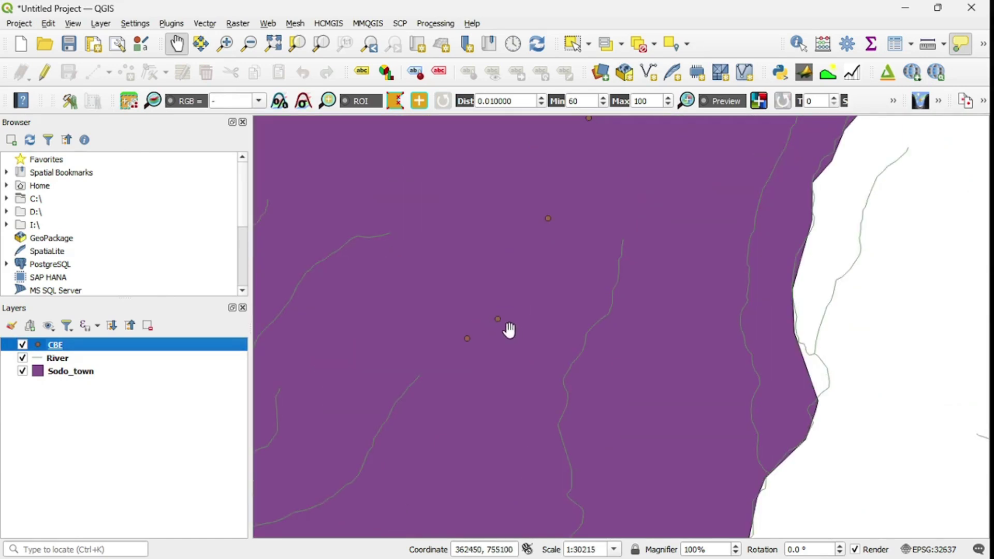
scroll(504, 316, "up", 1)
scroll(507, 338, "down", 2)
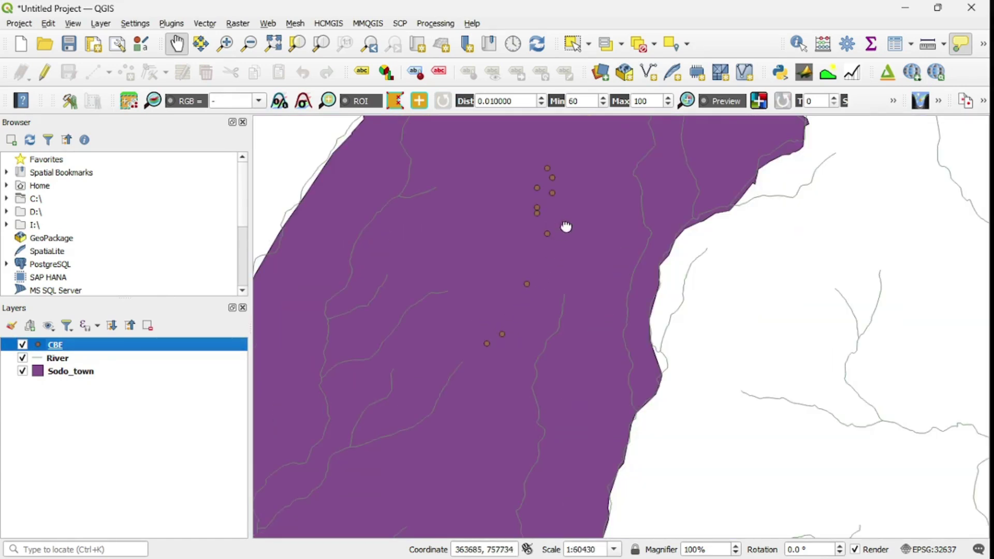
left_click_drag(563, 220, 577, 306)
scroll(593, 292, "up", 1)
scroll(585, 304, "down", 1)
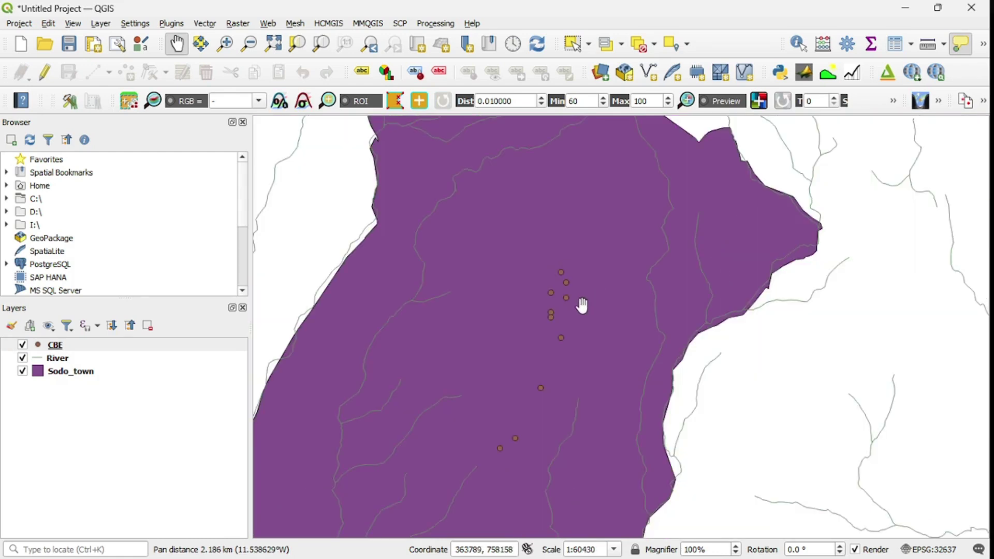
scroll(581, 329, "up", 1)
scroll(582, 328, "down", 1)
mouse_move(568, 368)
left_mouse_down()
mouse_move(567, 352)
mouse_move(565, 368)
left_mouse_up()
scroll(597, 262, "up", 1)
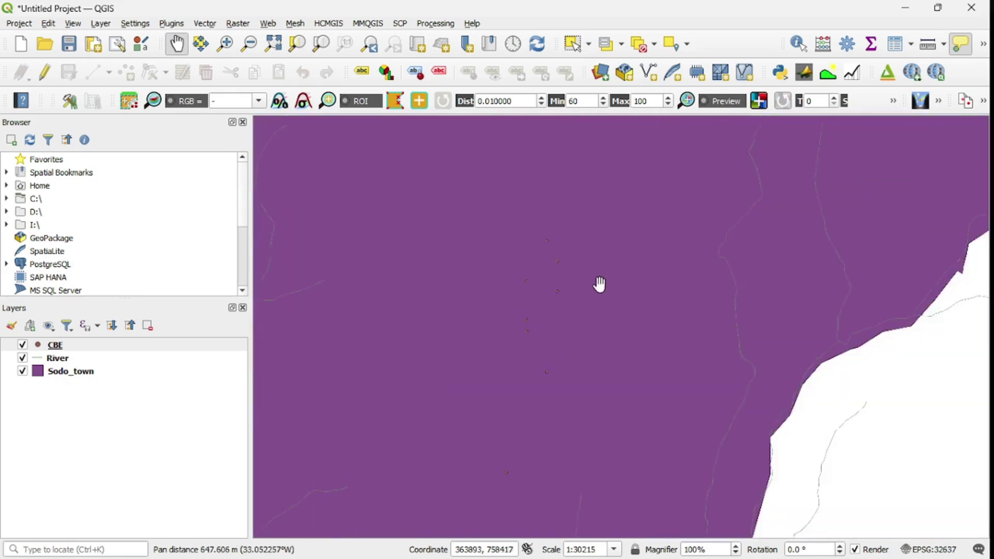
scroll(599, 284, "down", 1)
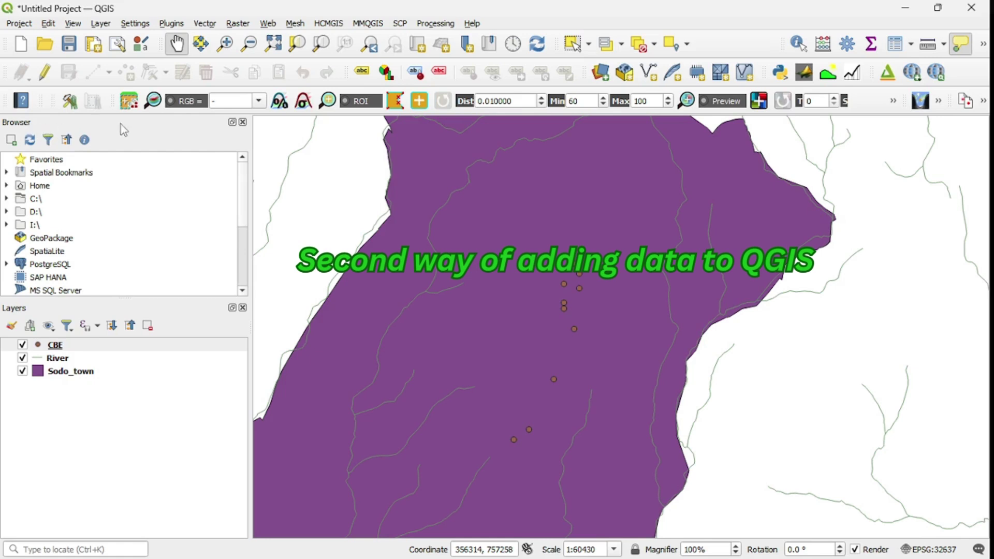
right_click(528, 25)
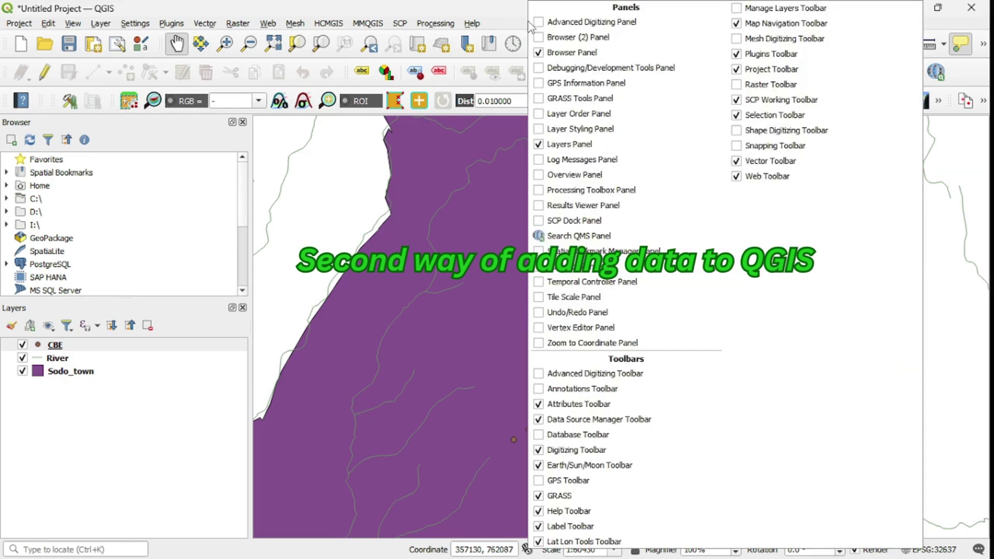
left_click(73, 23)
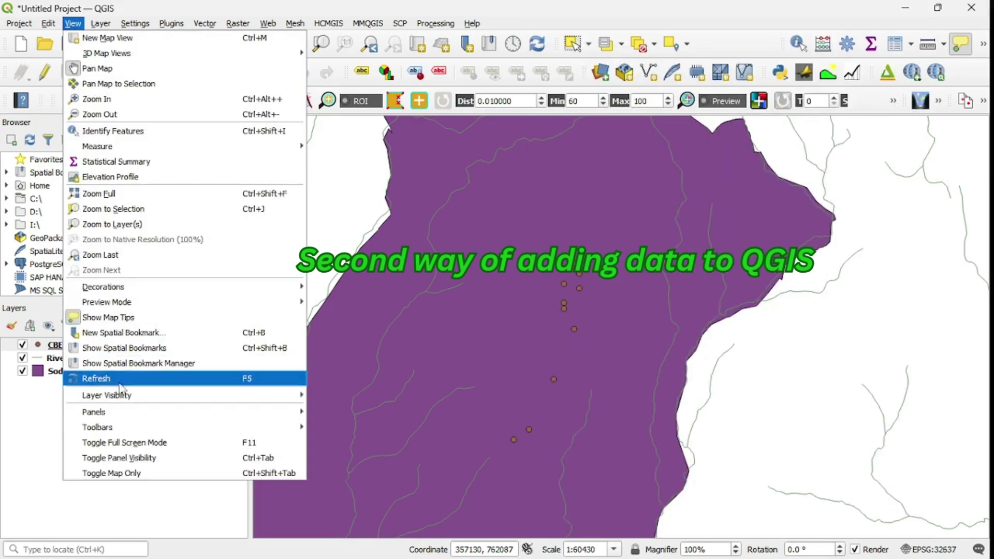
mouse_move(115, 417)
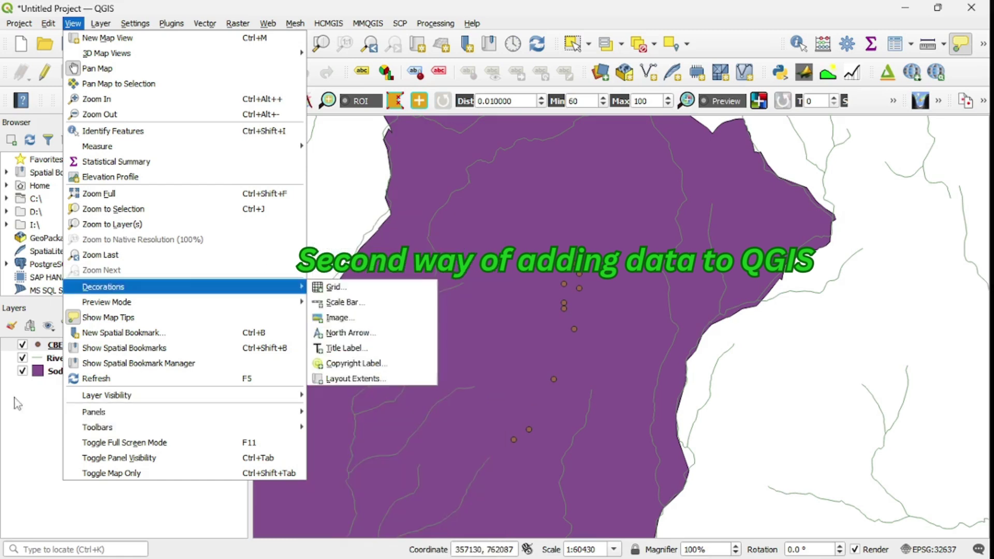
left_click(24, 417)
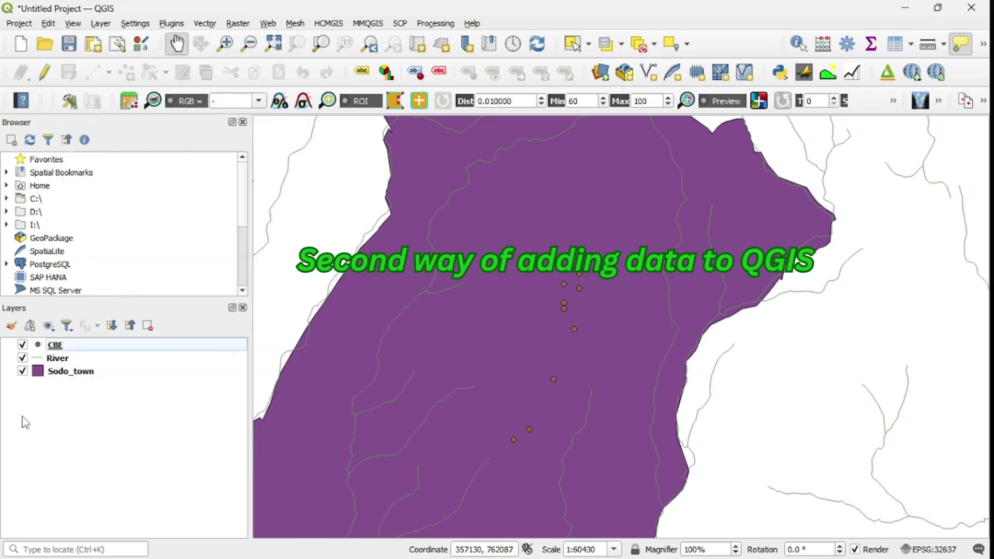
- Browse the C:\ drive tree to QGIS_Data on the Desktop, collapse Sentinel 2 and Raster_Data, and expand Vector_Data
left_click(6, 199)
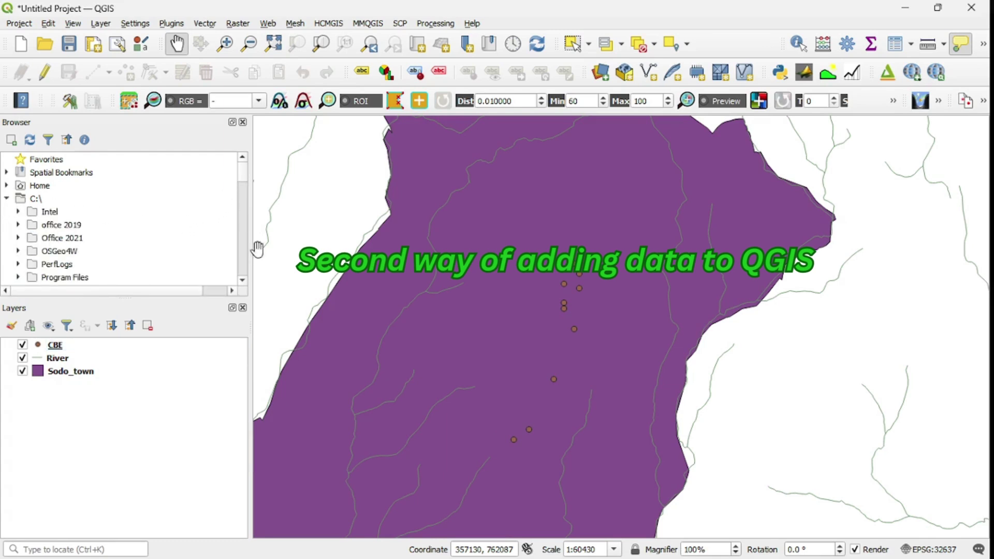
left_click_drag(246, 178, 262, 224)
scroll(261, 223, "up", 2)
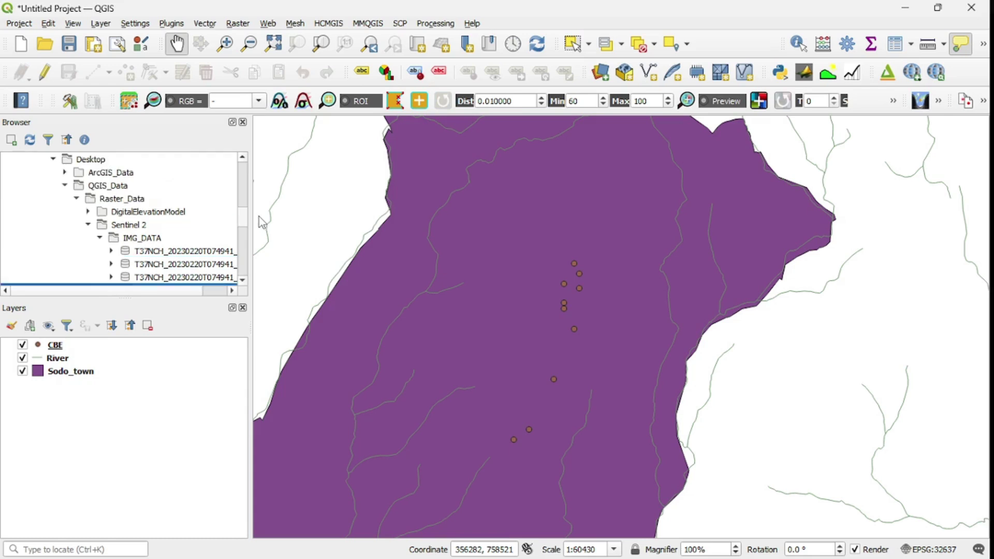
left_click(88, 225)
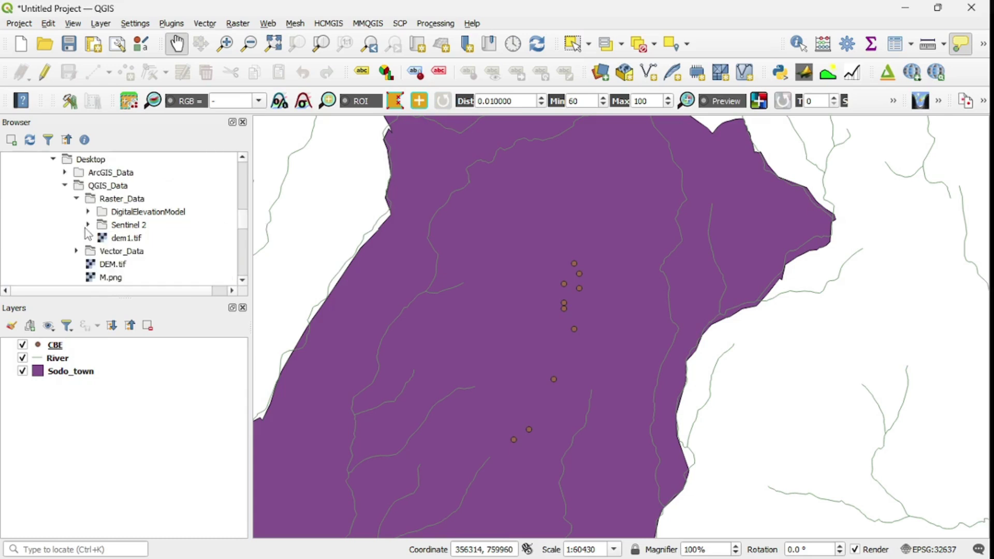
left_click(76, 199)
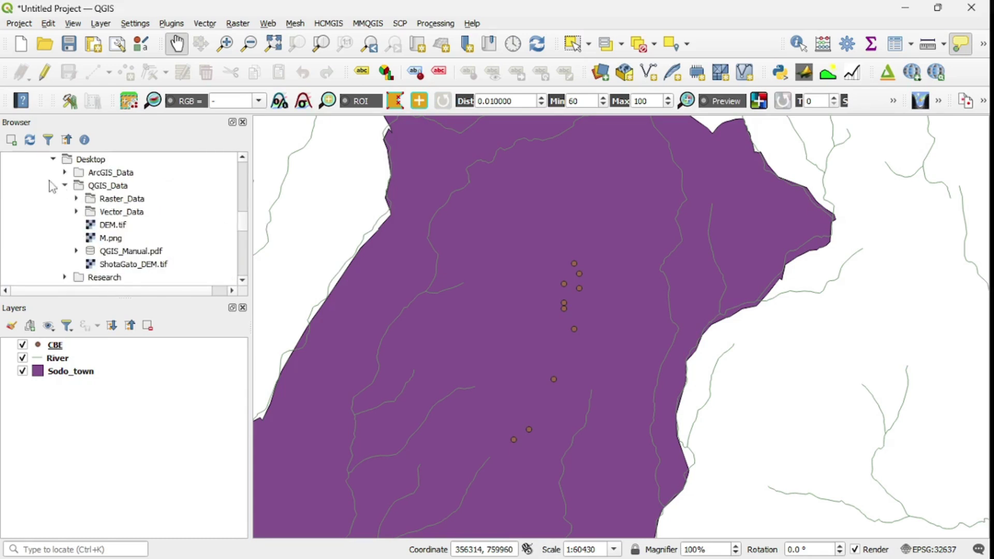
left_click(76, 212)
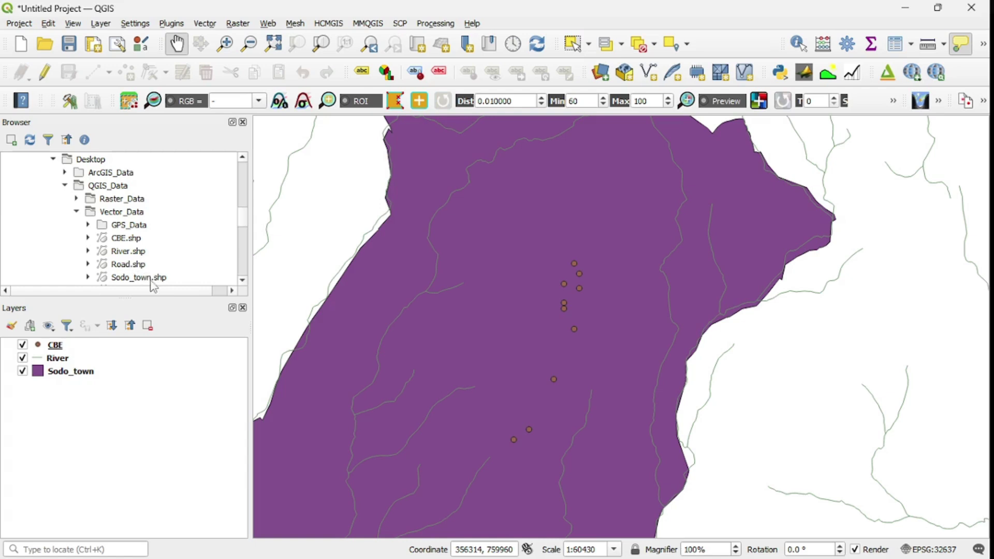
- Add Sodo_town.shp, River.shp and CBE.shp to the layer list directly from the expanded Vector_Data folder
mouse_move(137, 282)
left_mouse_down()
mouse_move(166, 286)
mouse_move(108, 389)
left_mouse_up()
left_click_drag(84, 349, 86, 411)
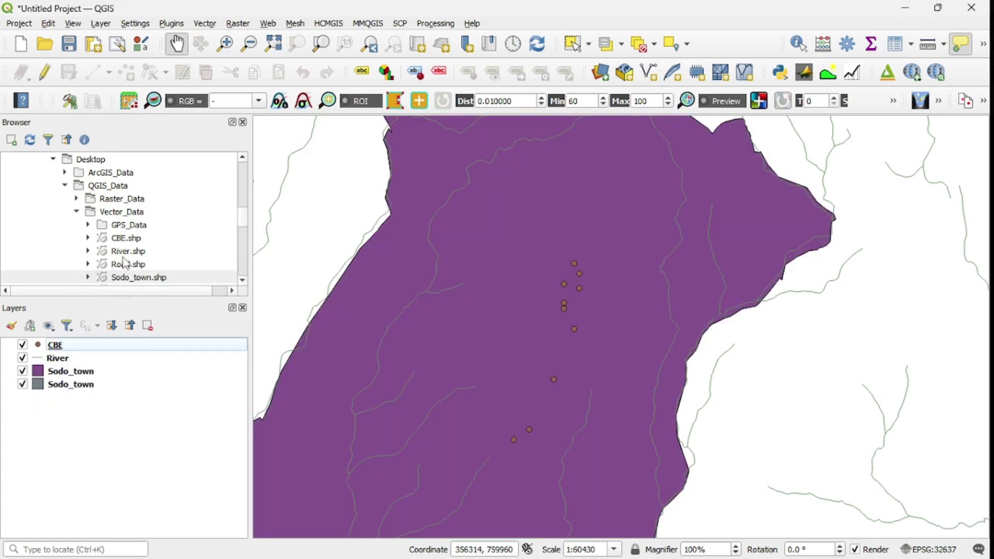
left_click_drag(124, 256, 60, 384)
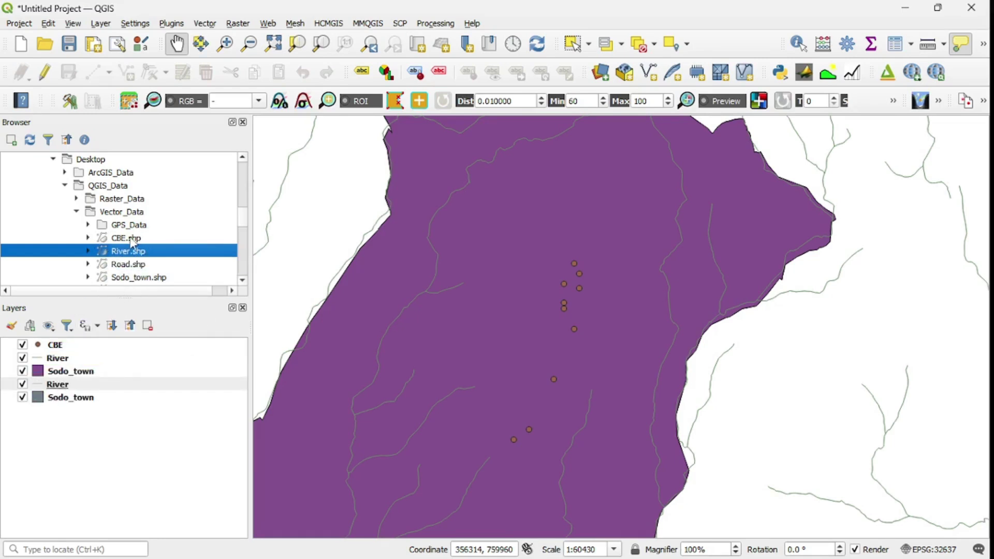
left_click_drag(124, 243, 56, 370)
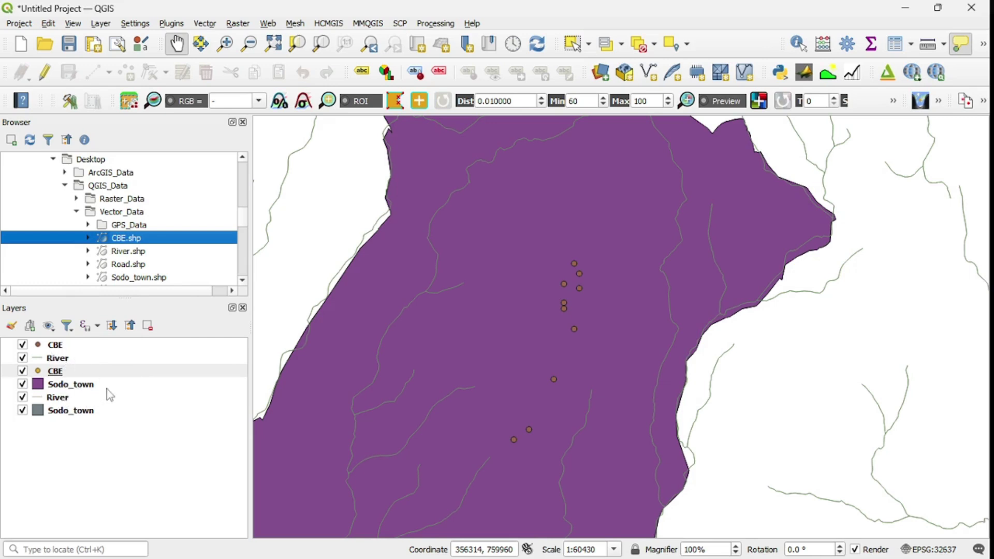
scroll(494, 348, "down", 2)
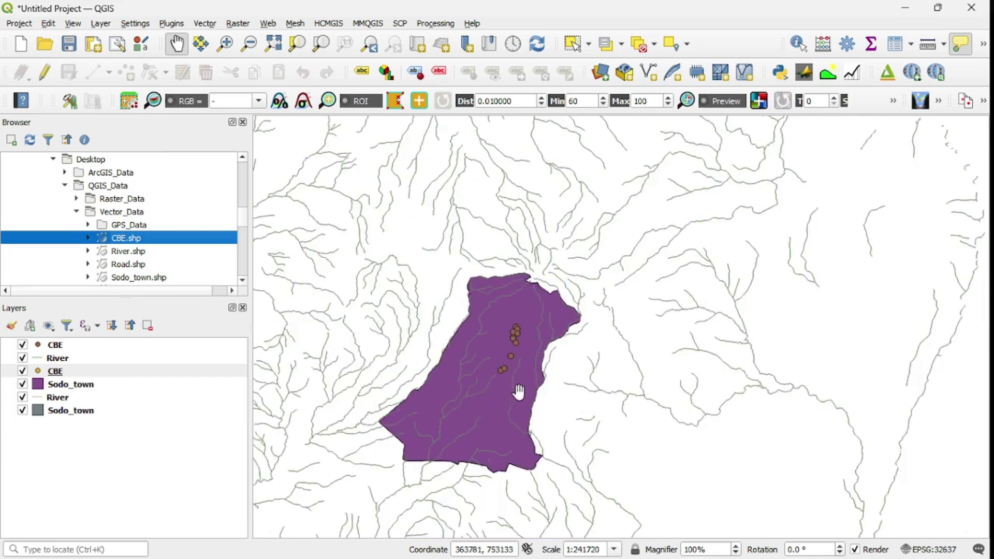
left_click_drag(521, 393, 530, 346)
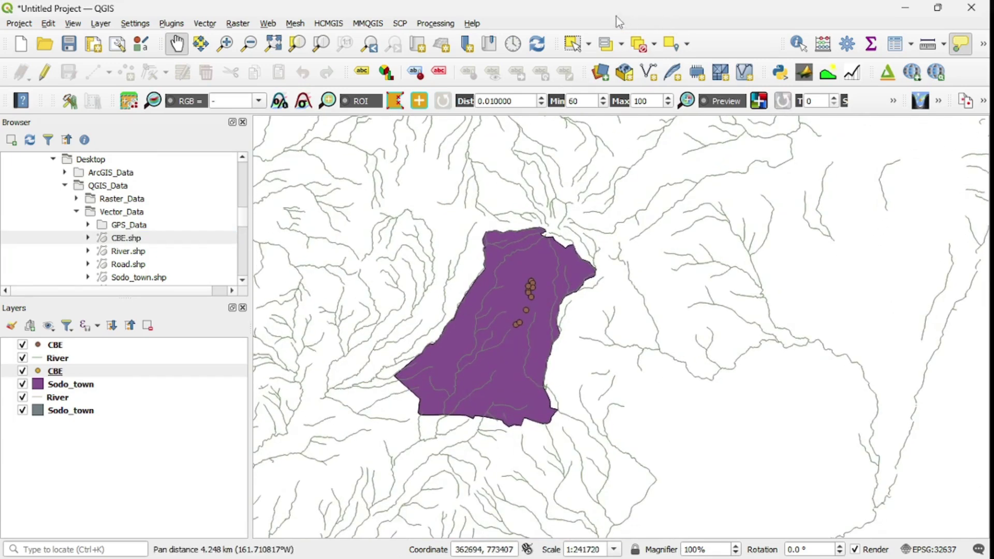
- Display the Manage Layers Toolbar, open its vector layer source dialog and close it without adding data
right_click(591, 27)
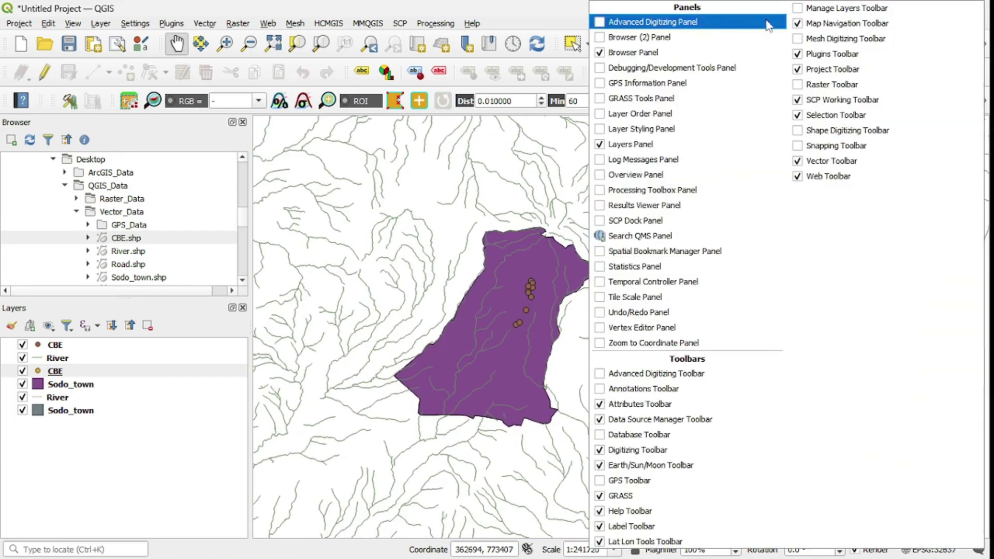
left_click(797, 9)
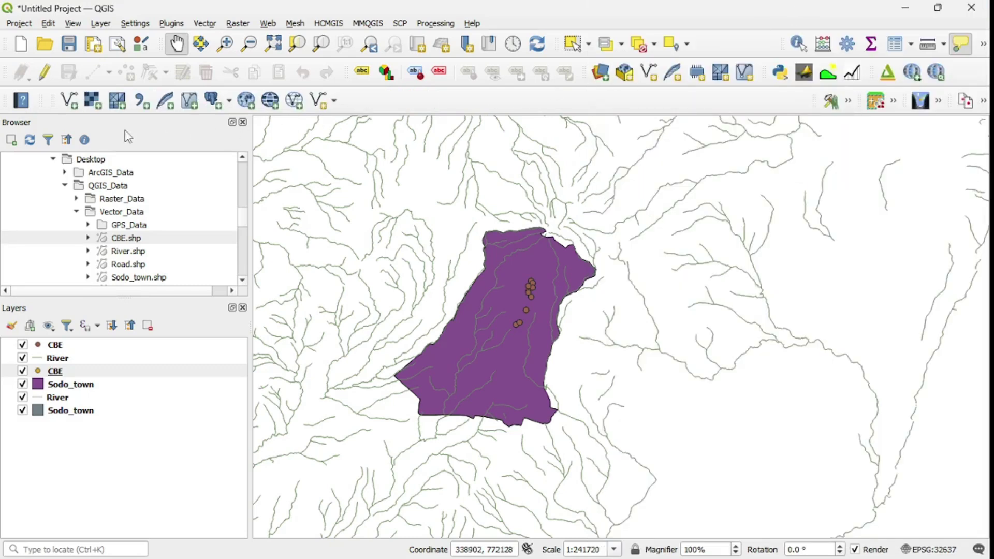
right_click(704, 25)
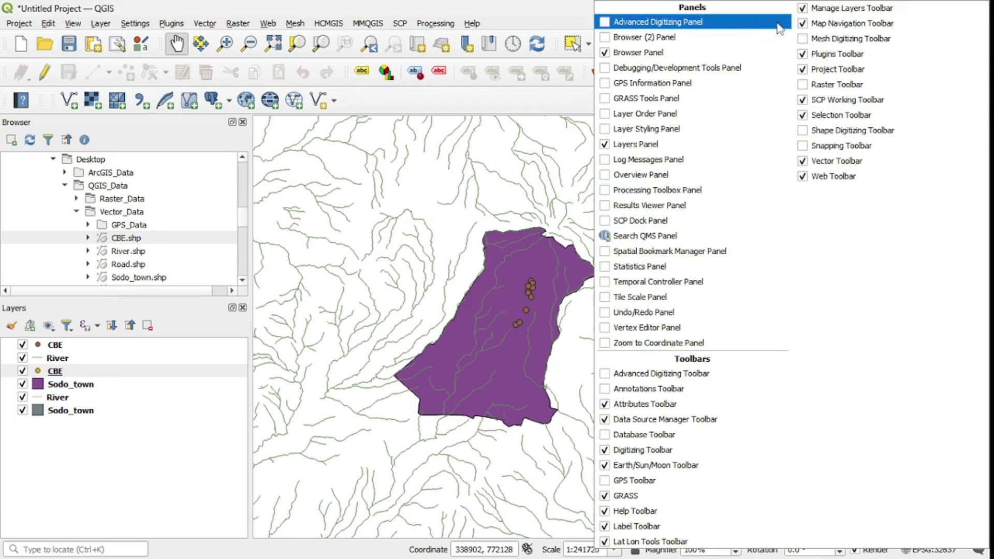
left_click(548, 16)
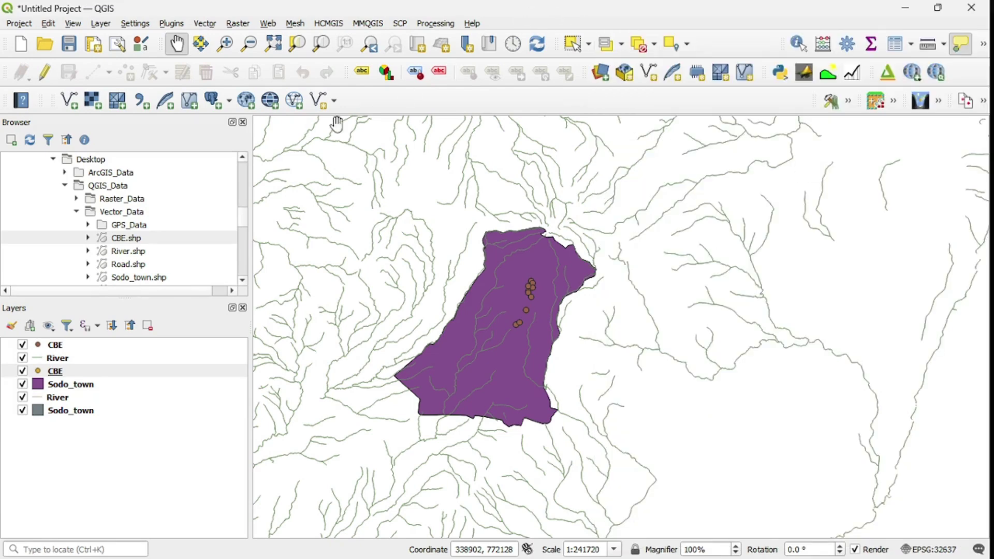
left_click(68, 101)
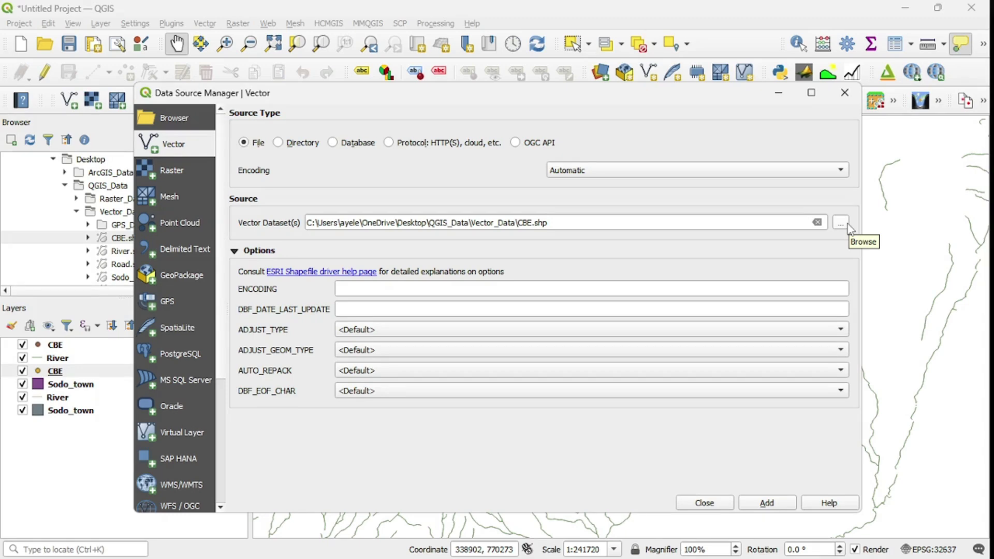
left_click(844, 92)
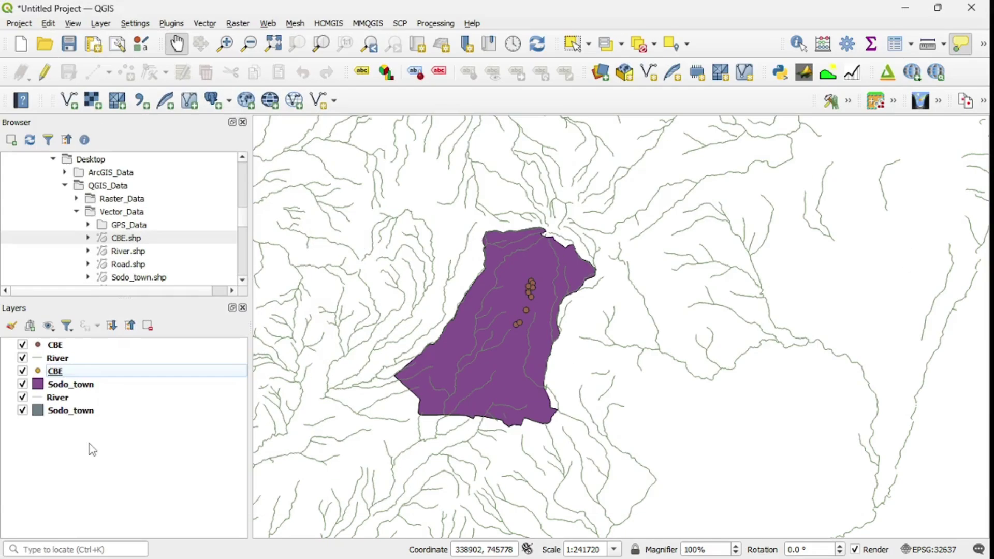
- Remove all the CBE, River and Sodo_town layers from the project
left_click_drag(85, 434, 58, 353)
left_click(61, 350)
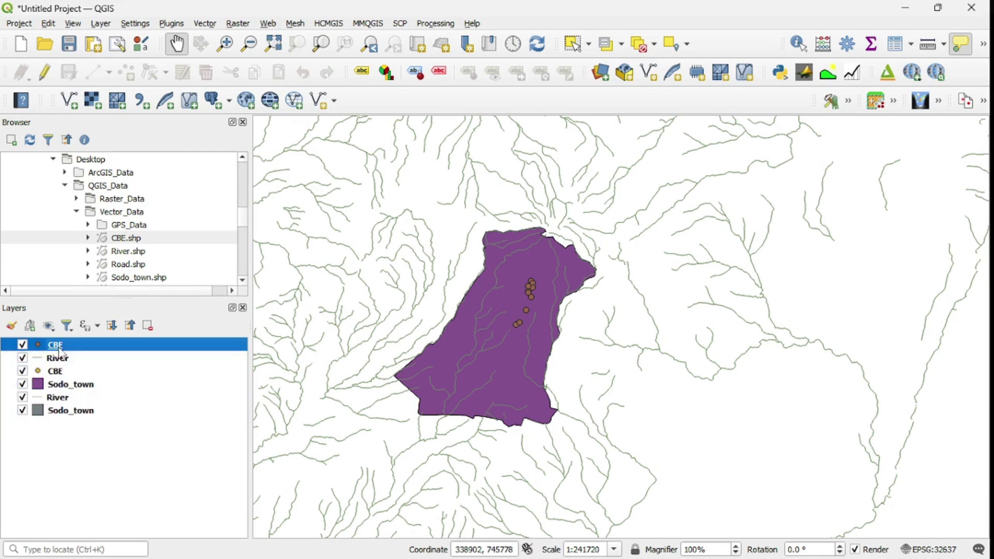
left_click_drag(100, 396, 82, 349)
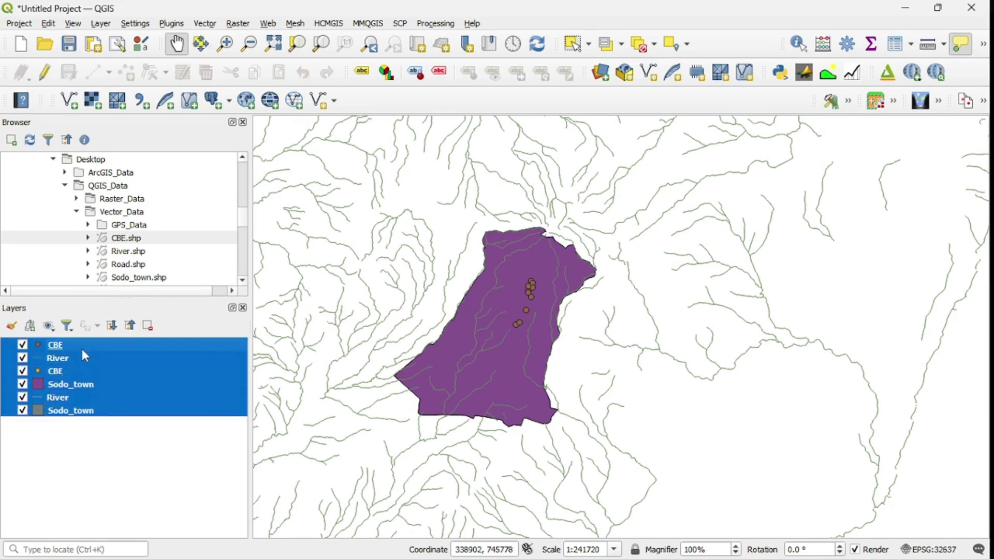
left_click(148, 326)
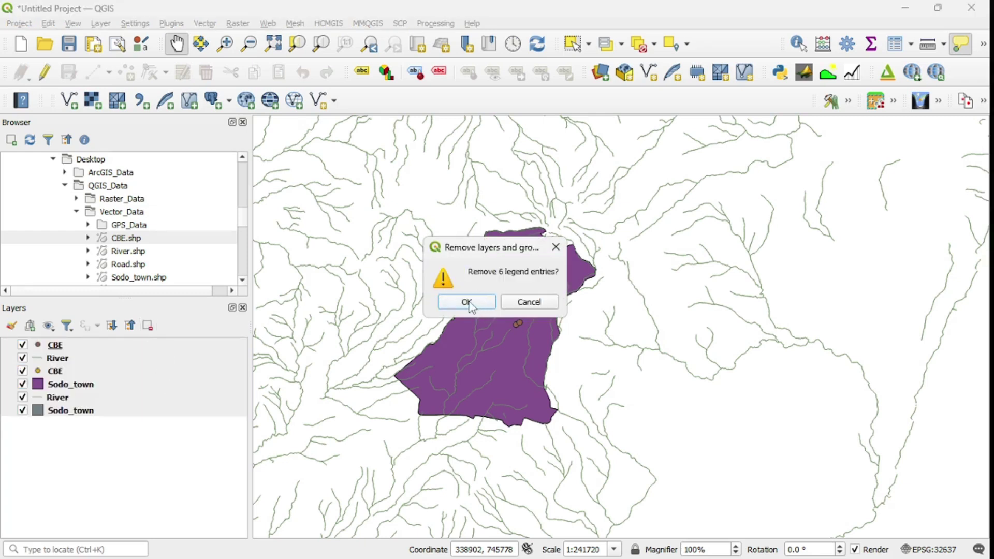
left_click(467, 303)
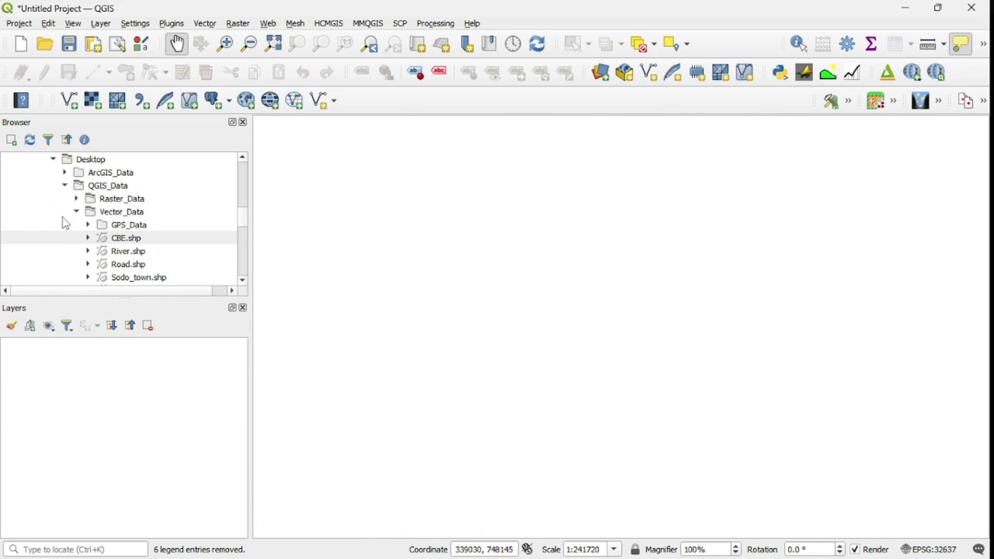
- Add dem1.tif from the QGIS_Data\Raster_Data folder on the Desktop to the project as a raster layer
left_click(100, 24)
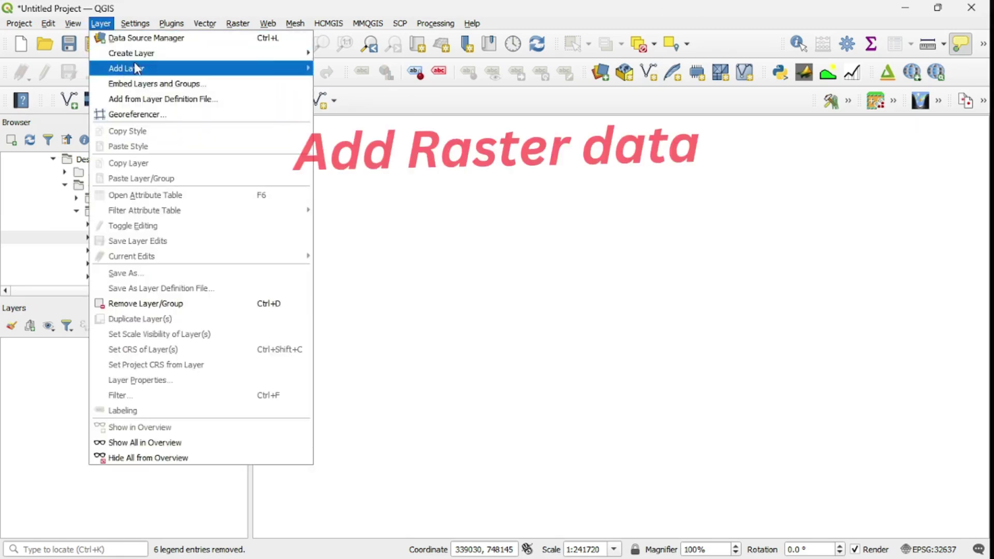
mouse_move(153, 72)
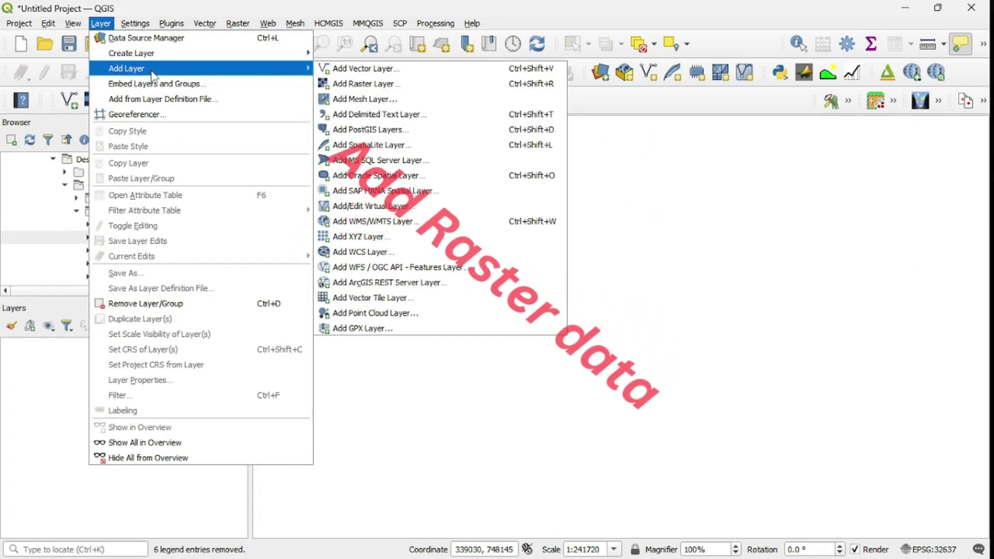
left_click(380, 83)
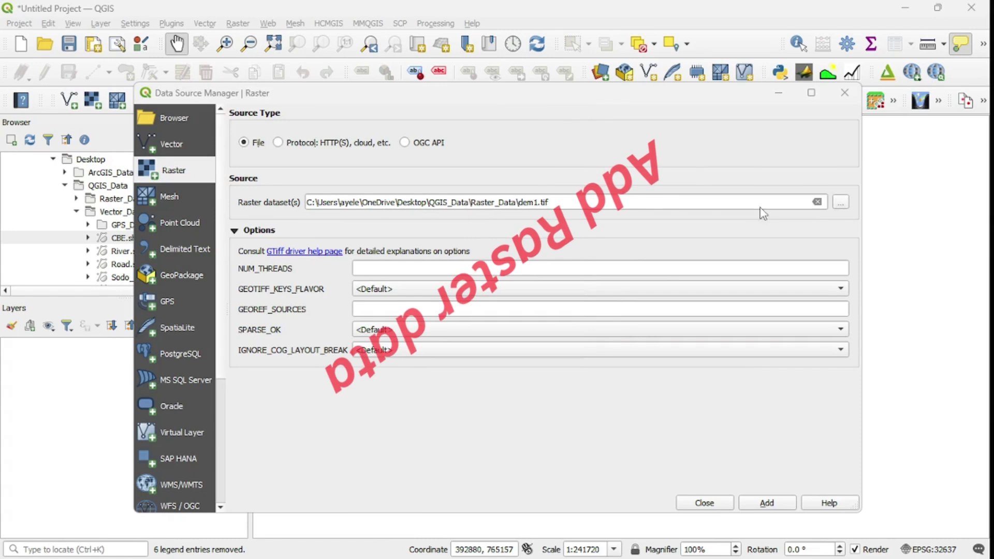
left_click(840, 203)
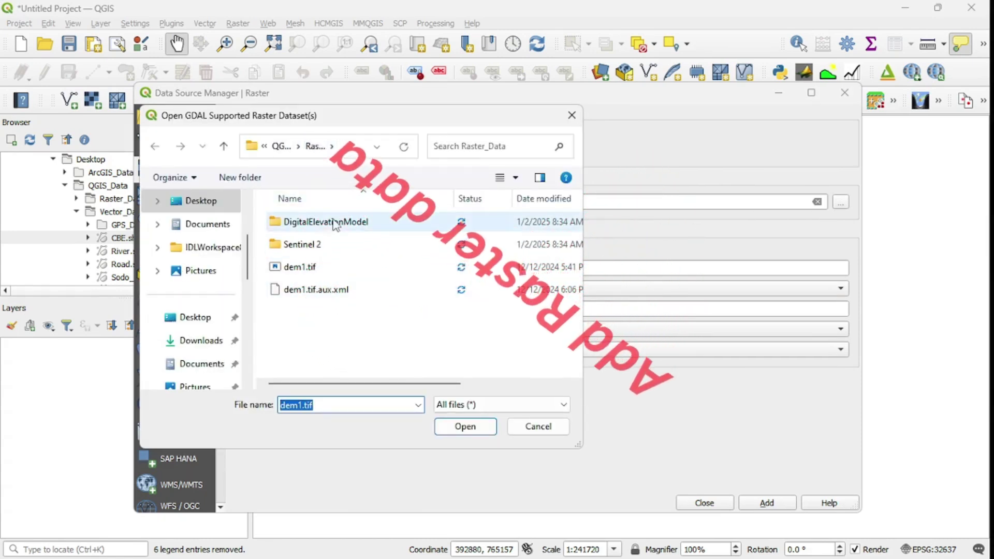
left_click(225, 147)
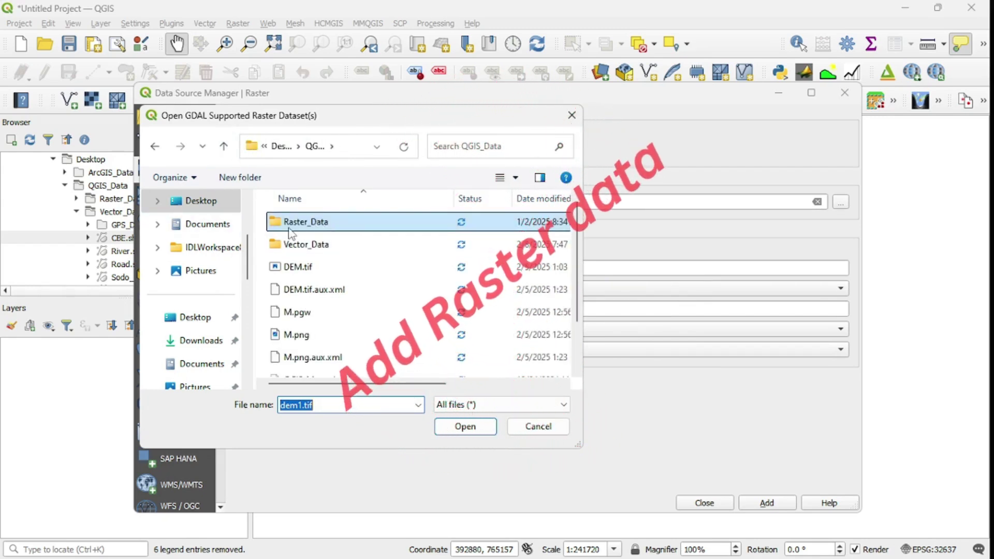
left_click(231, 148)
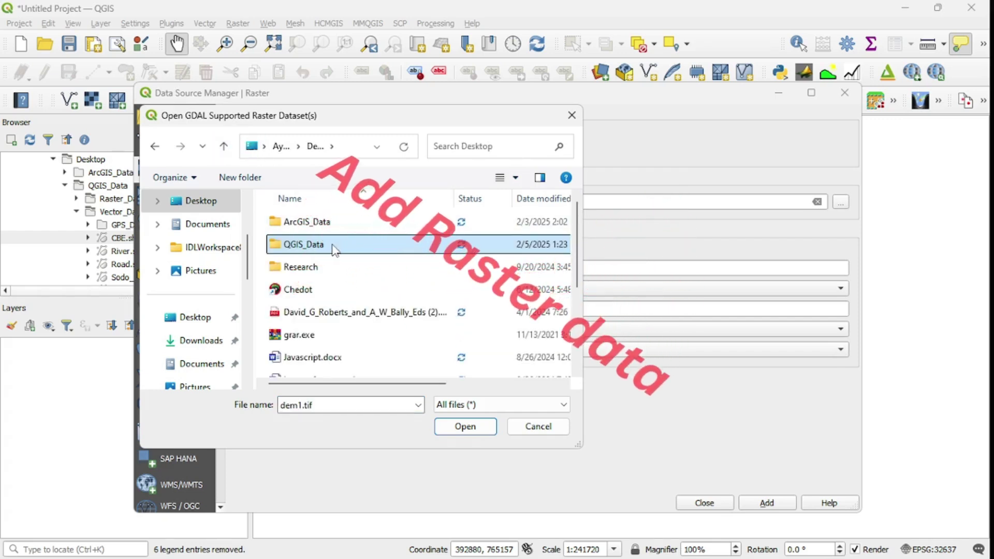
double_click(334, 245)
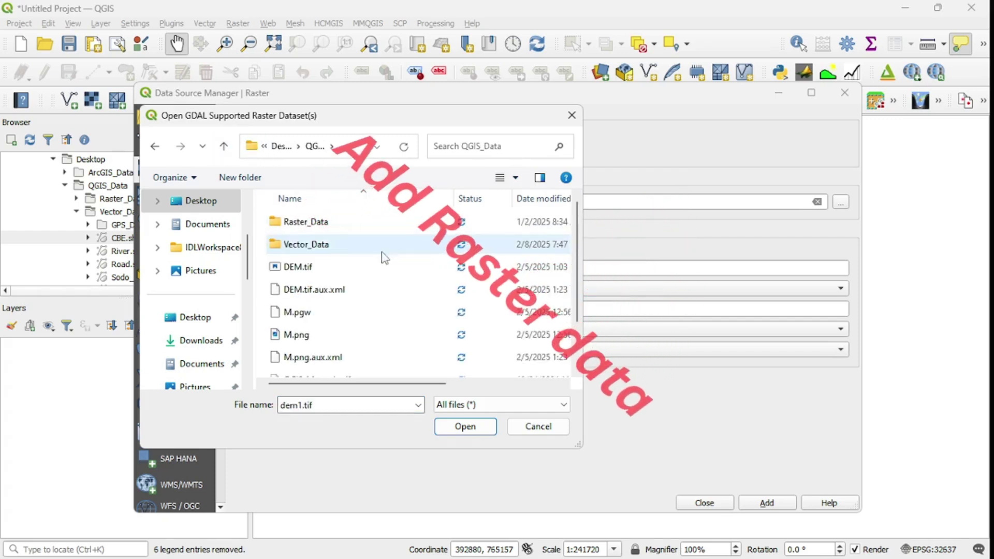
double_click(303, 222)
left_click(307, 269)
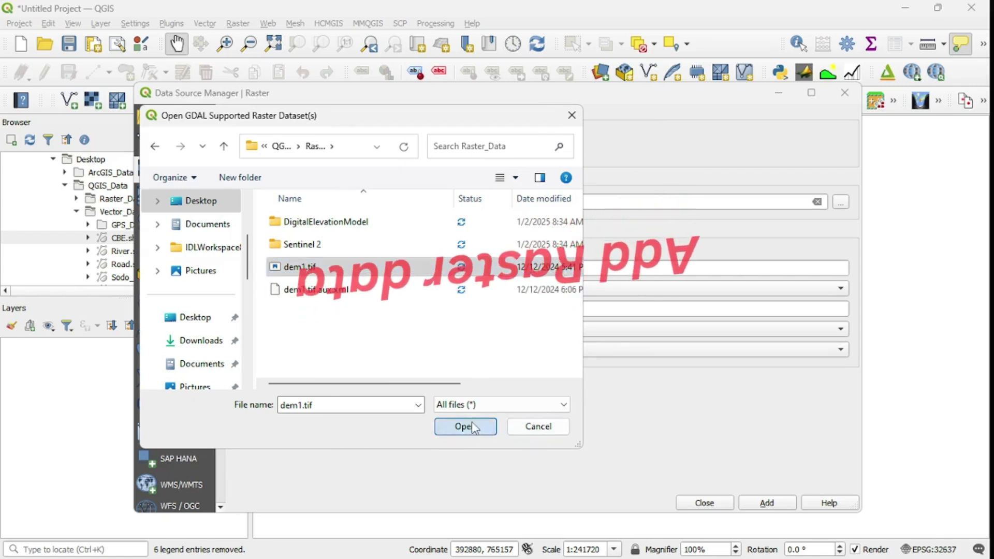
left_click(469, 428)
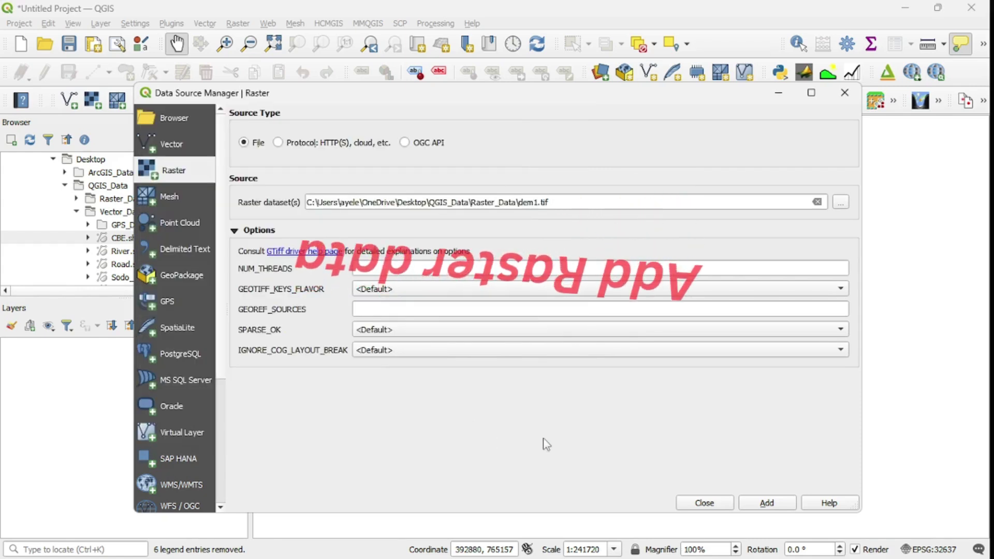
left_click(770, 506)
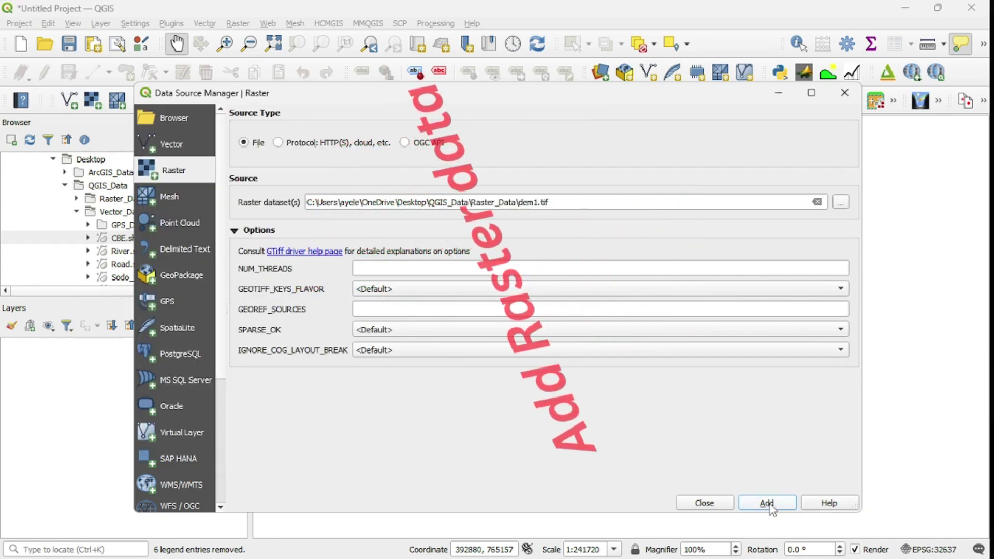
left_click(703, 503)
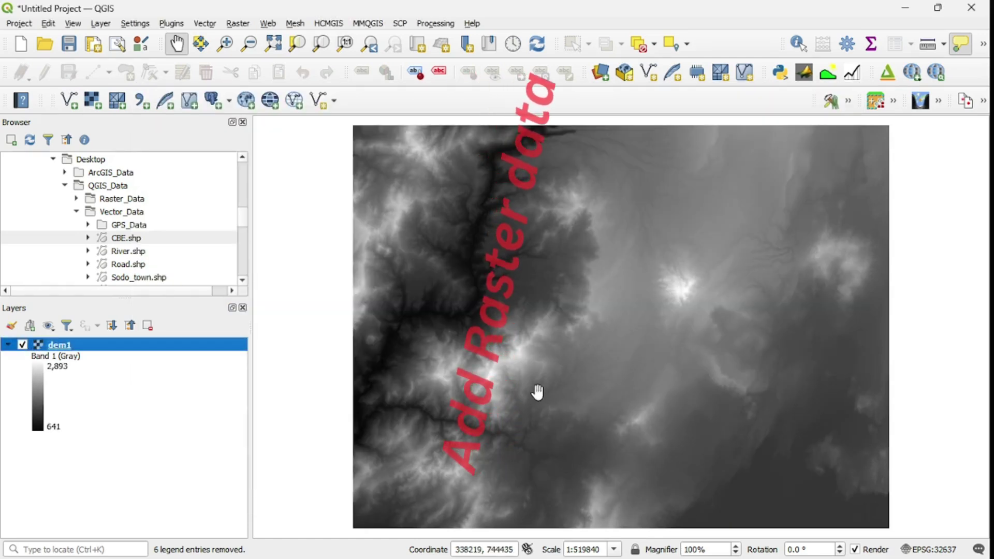
- Examine the bright and dark elevation areas of the dem1 raster across its whole extent
scroll(549, 394, "down", 1)
scroll(584, 393, "down", 1)
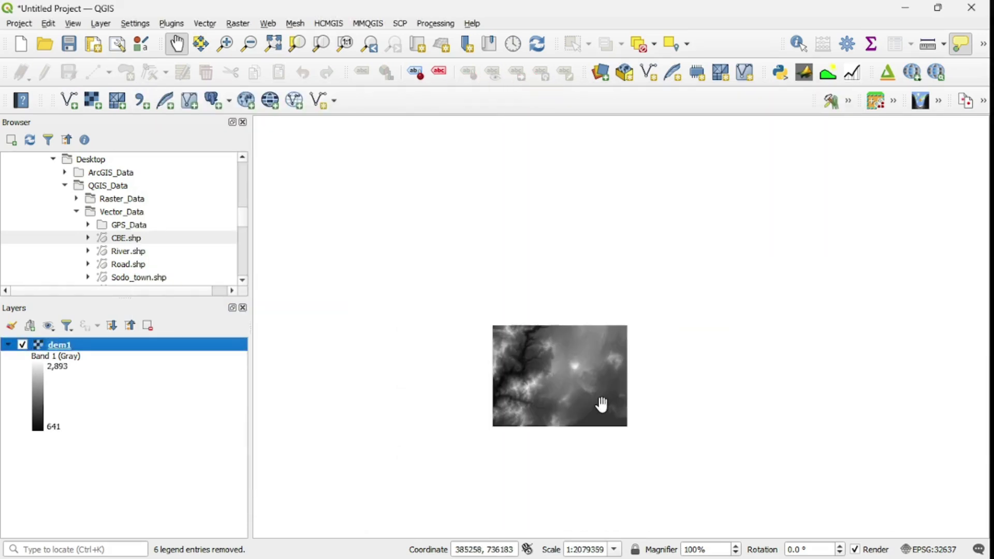
scroll(599, 401, "up", 1)
left_click_drag(525, 373, 545, 344)
scroll(568, 295, "up", 1)
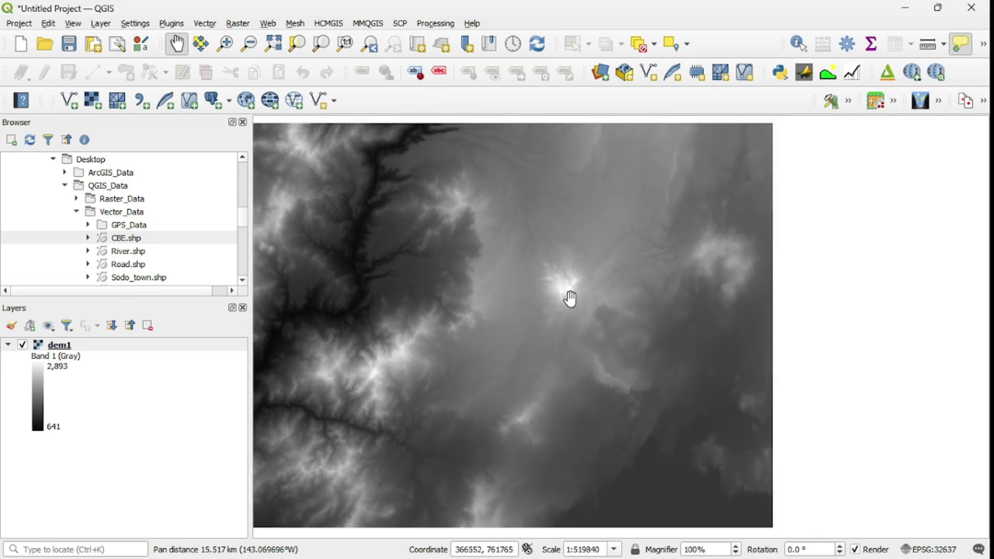
scroll(596, 320, "down", 1)
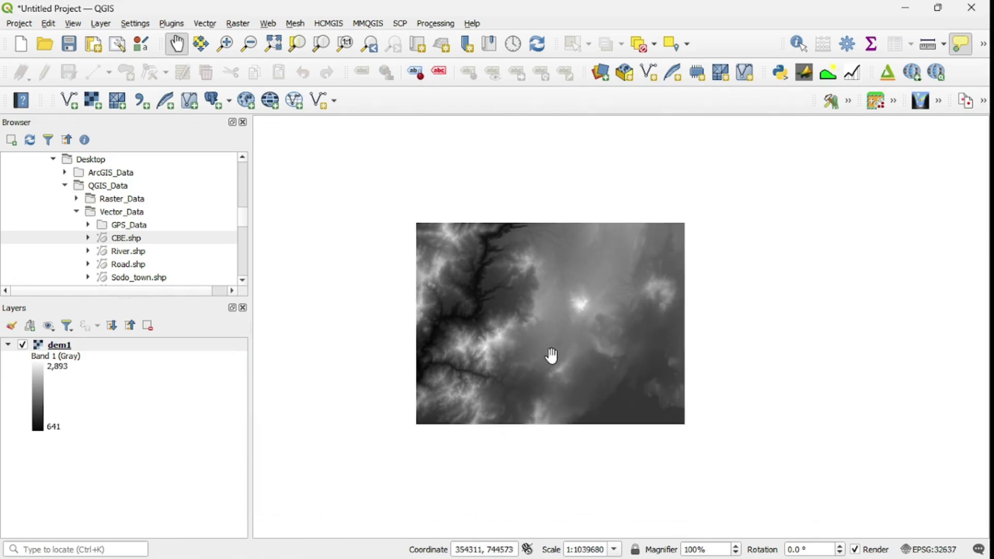
scroll(572, 312, "up", 1)
scroll(589, 315, "down", 1)
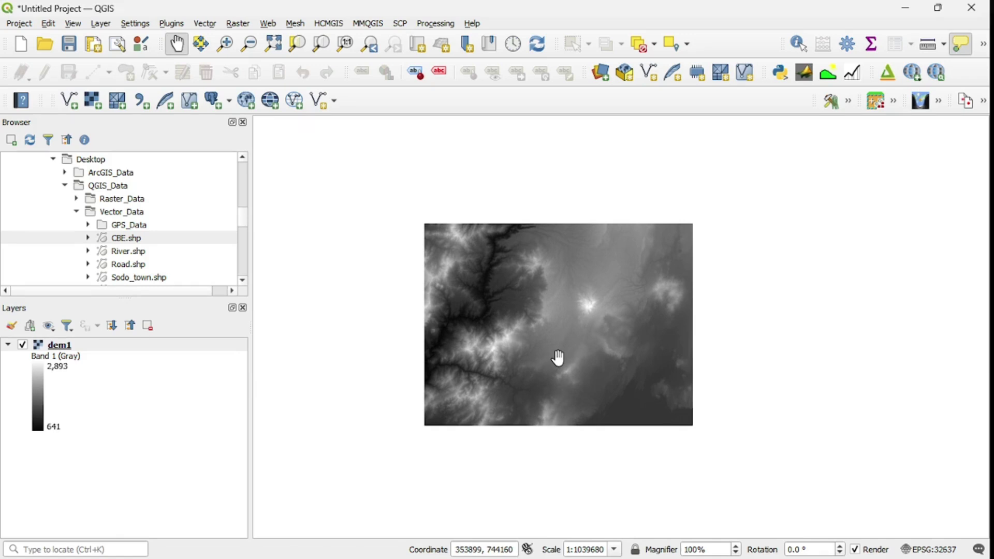
left_click_drag(537, 325, 558, 354)
scroll(554, 356, "up", 1)
scroll(568, 354, "down", 1)
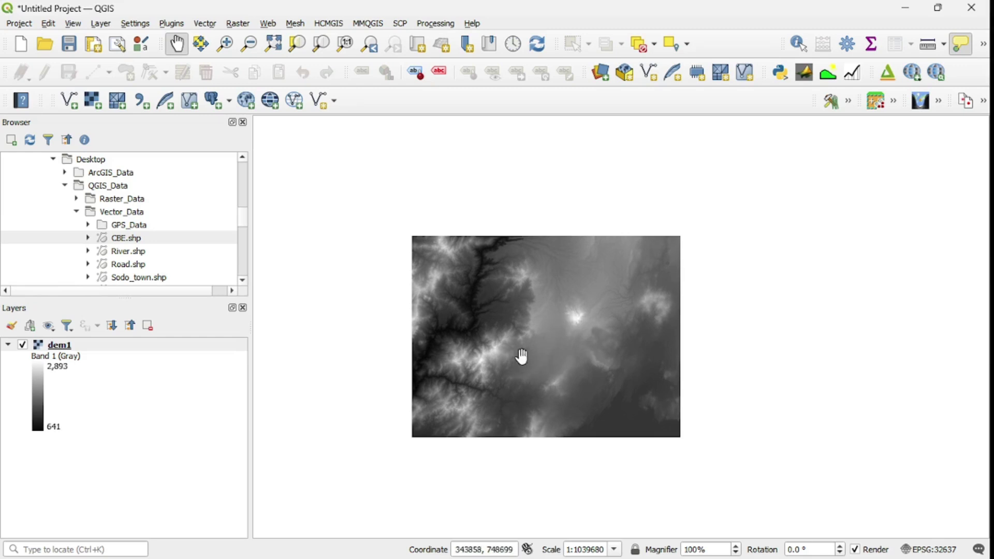
left_click_drag(573, 337, 563, 297)
scroll(570, 284, "up", 1)
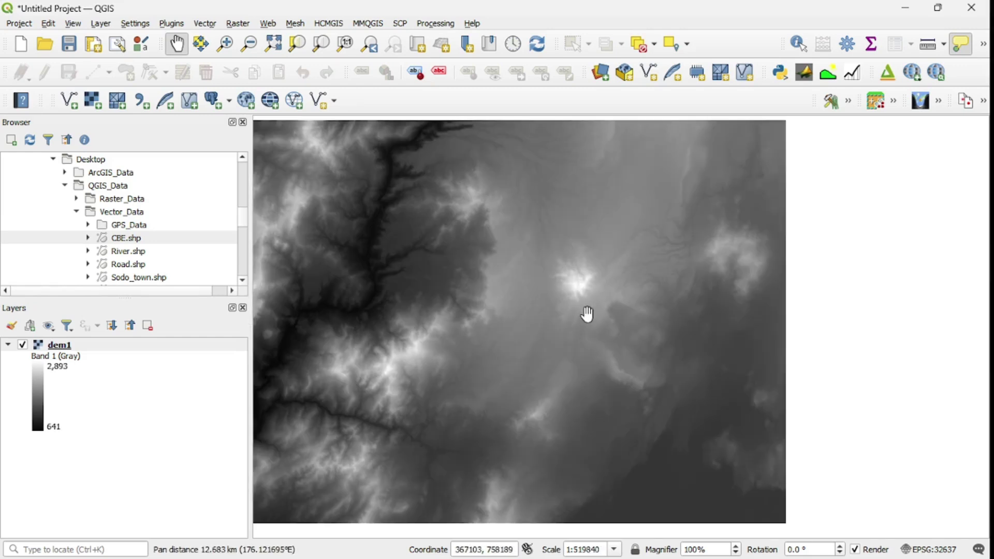
scroll(584, 318, "down", 1)
scroll(554, 278, "up", 1)
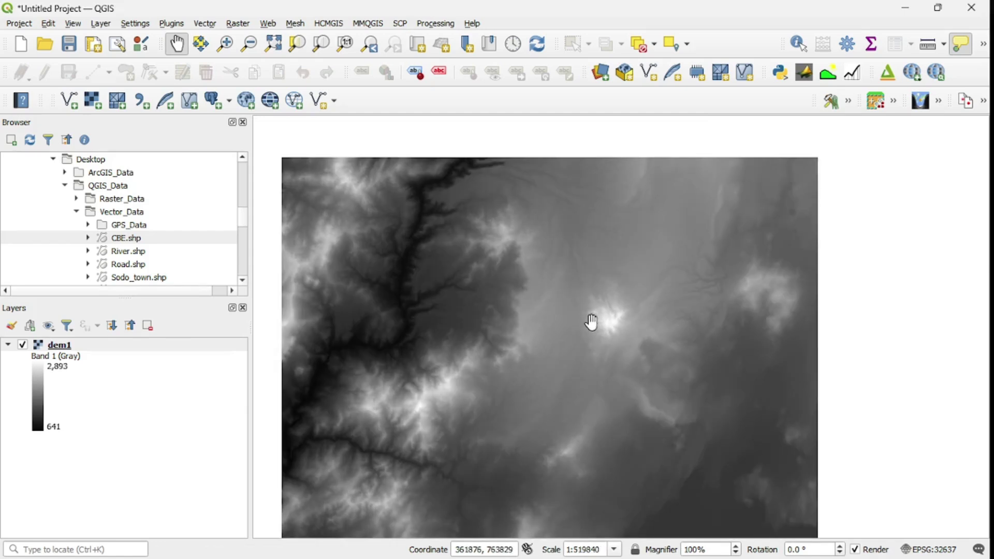
scroll(592, 322, "down", 1)
left_click_drag(585, 373, 580, 354)
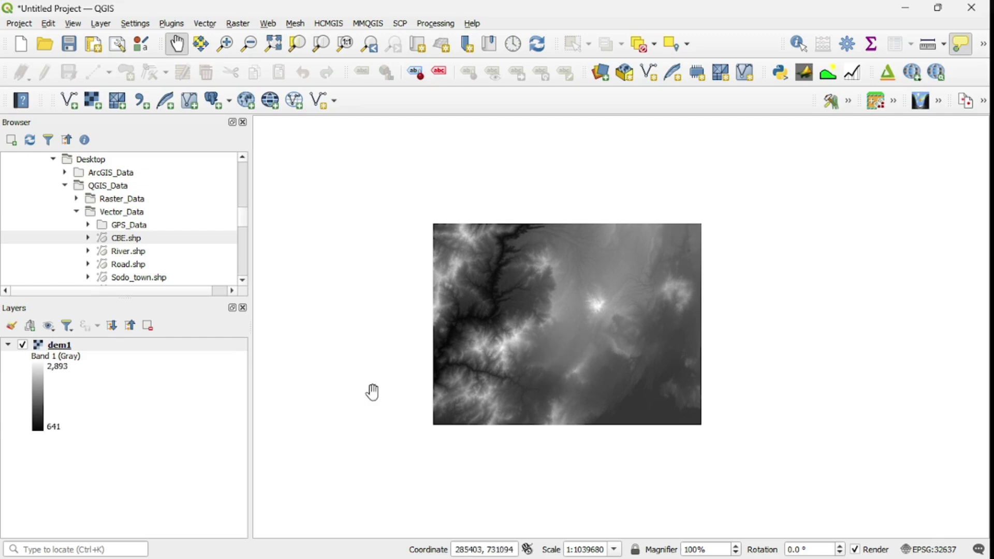
- Add the Sentinel 2 band T37NCH_20230220T074941_B02.jp2 from Raster_Data\Sentinel 2\IMG_DATA as a raster layer
left_click(101, 26)
mouse_move(135, 70)
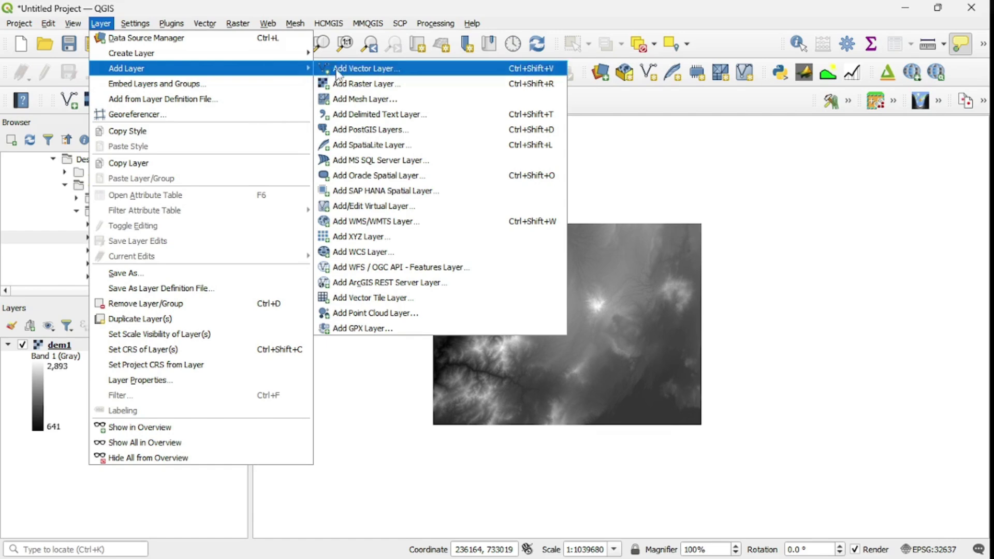
left_click(360, 84)
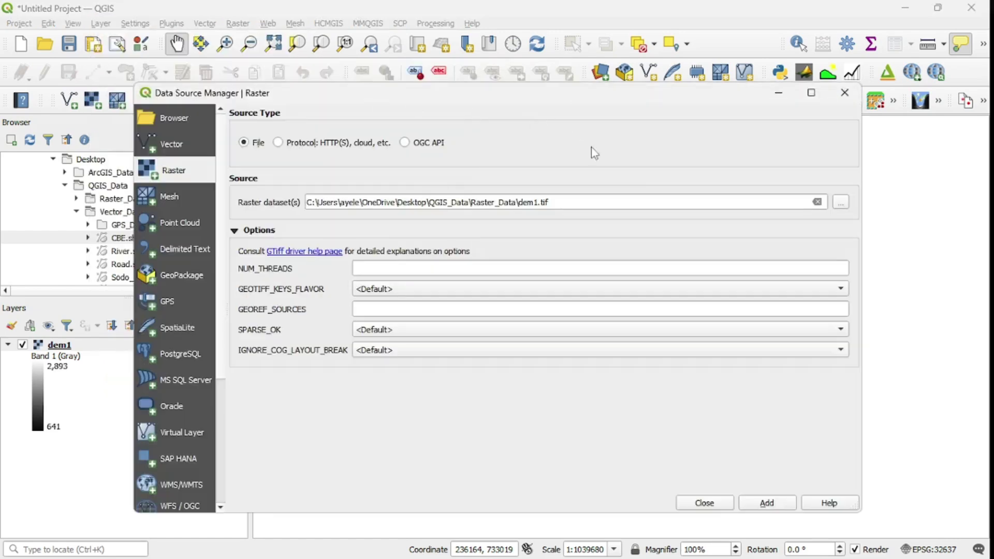
left_click(841, 205)
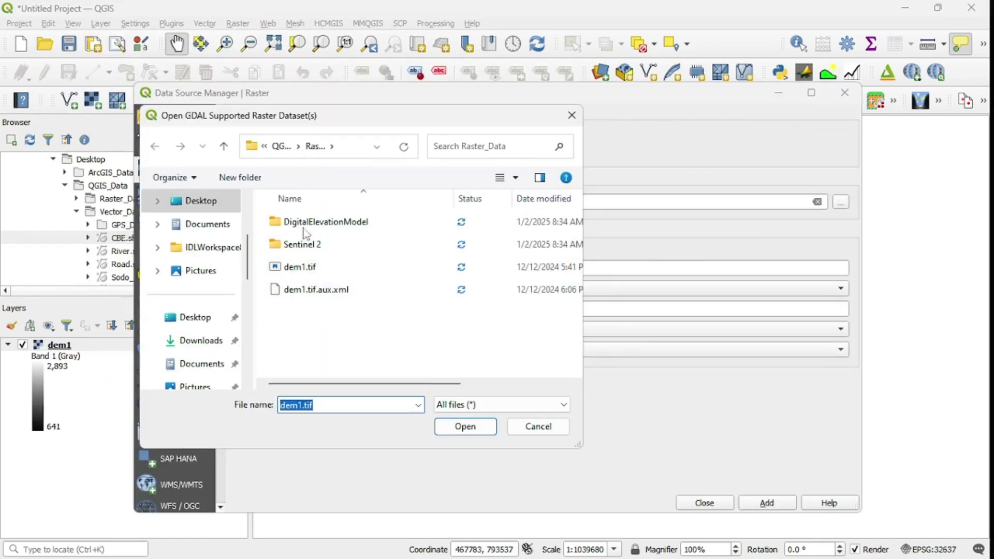
double_click(311, 246)
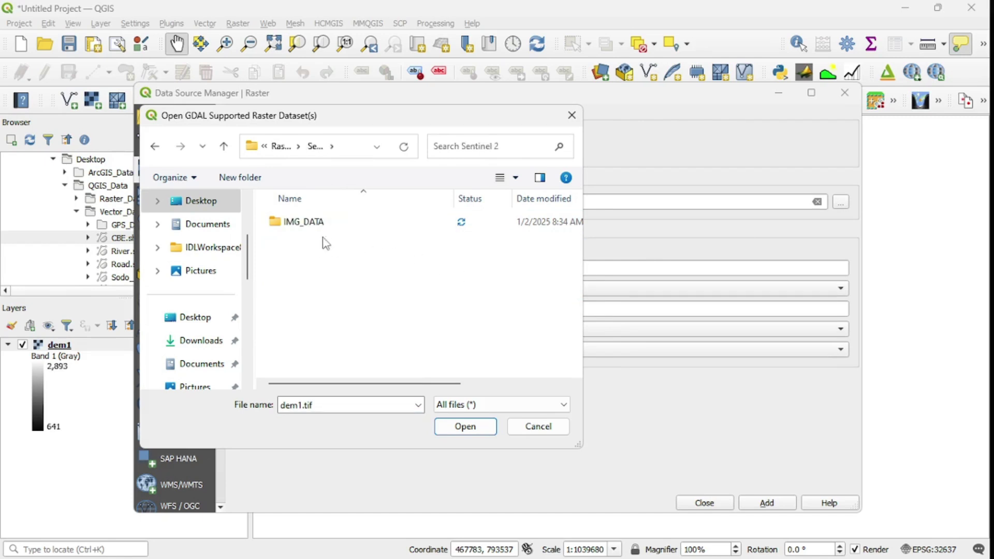
double_click(300, 222)
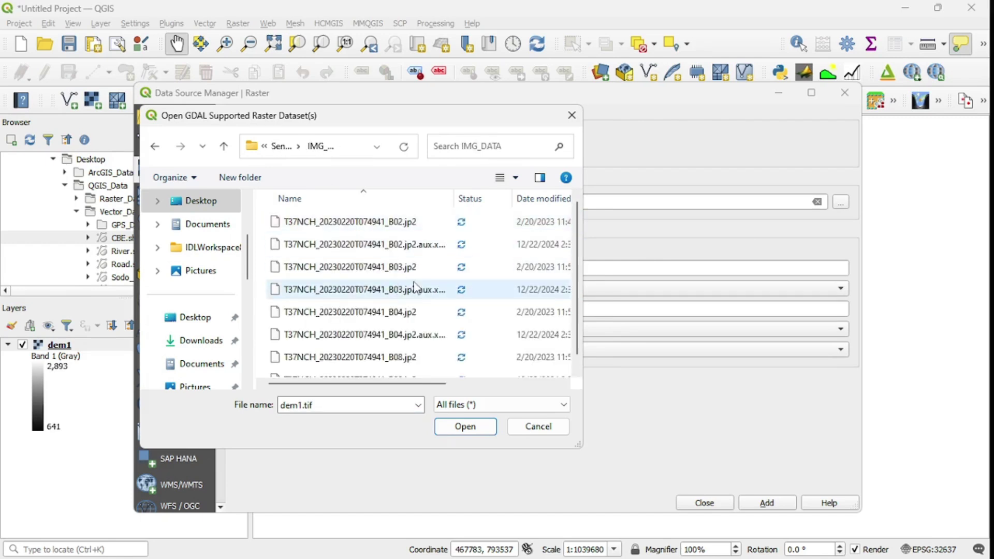
left_click(376, 227)
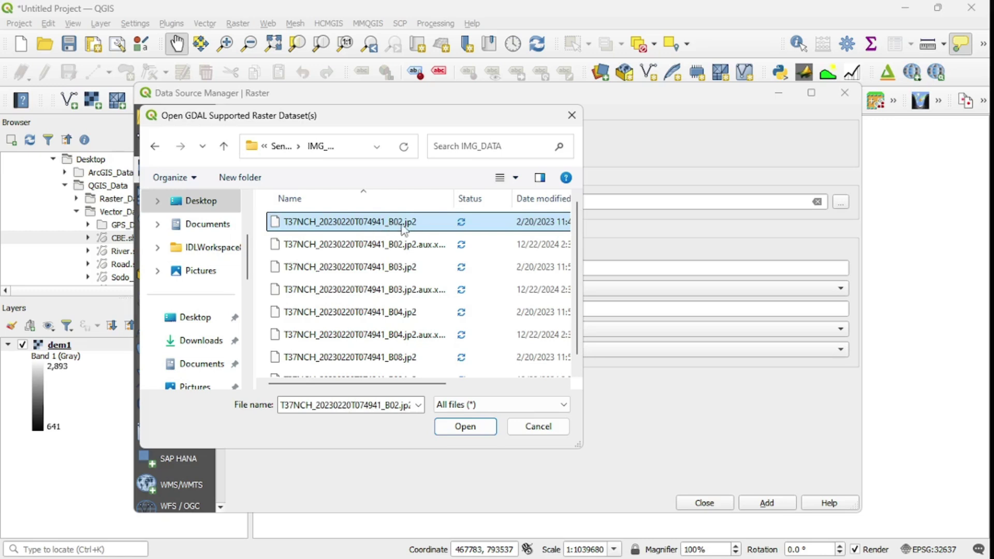
left_click(465, 426)
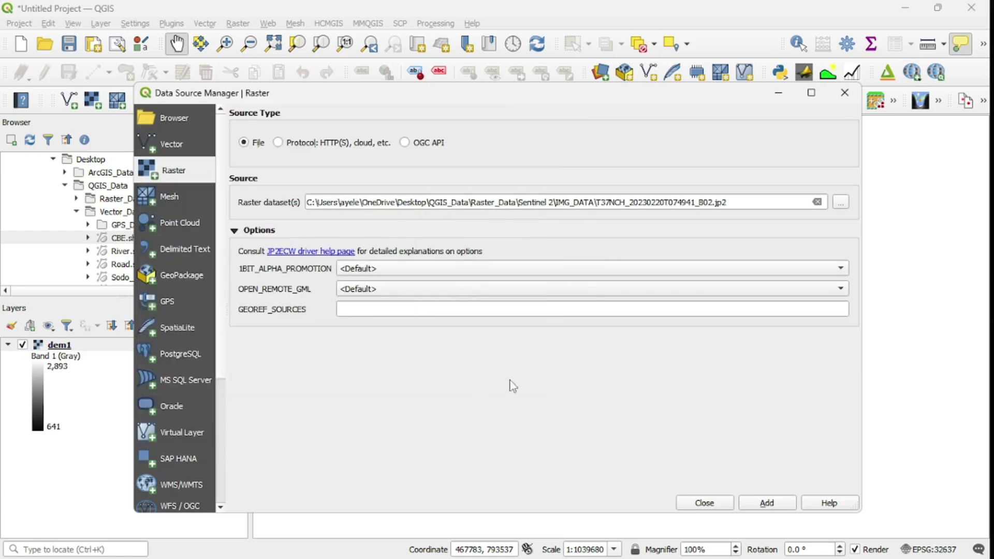
left_click(766, 504)
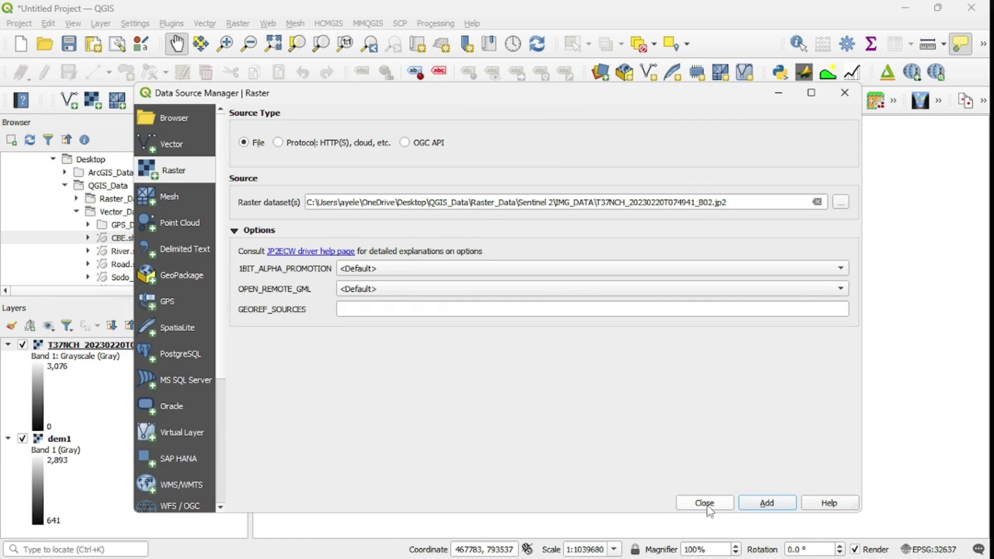
left_click(703, 503)
- Examine the built-up town area and its surroundings up close in the Sentinel 2 B02 image
scroll(526, 349, "up", 4)
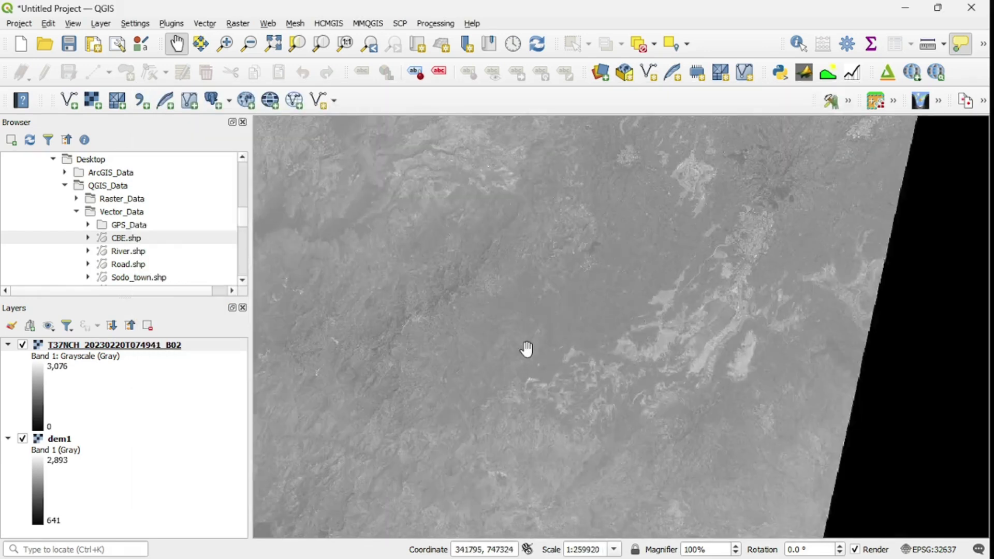
left_click_drag(646, 344, 595, 337)
scroll(625, 313, "up", 1)
scroll(631, 273, "up", 2)
left_click_drag(576, 384, 644, 310)
scroll(601, 320, "up", 1)
scroll(647, 310, "down", 1)
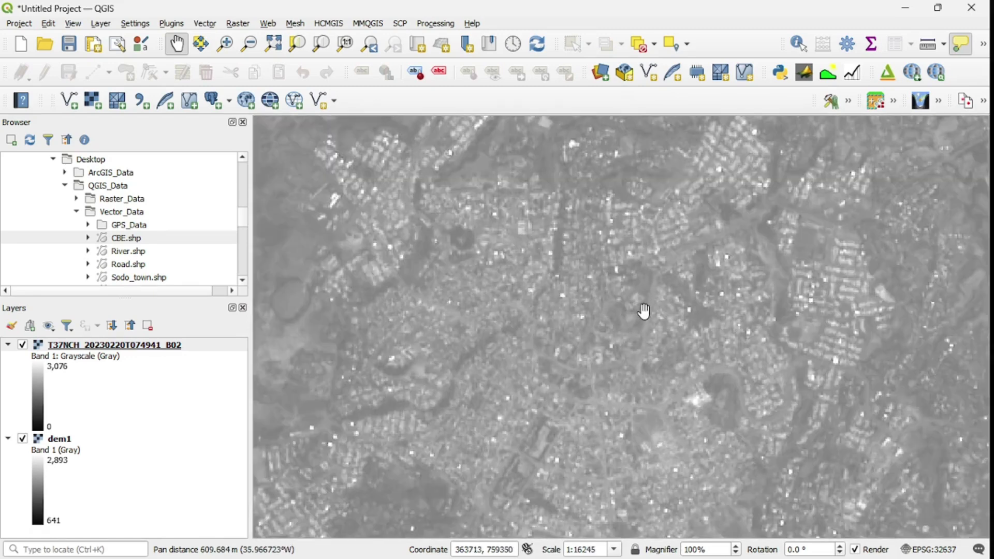
left_click_drag(584, 348, 583, 326)
left_click_drag(525, 382, 597, 387)
scroll(641, 366, "up", 1)
scroll(643, 365, "down", 1)
scroll(613, 409, "up", 1)
scroll(616, 406, "down", 1)
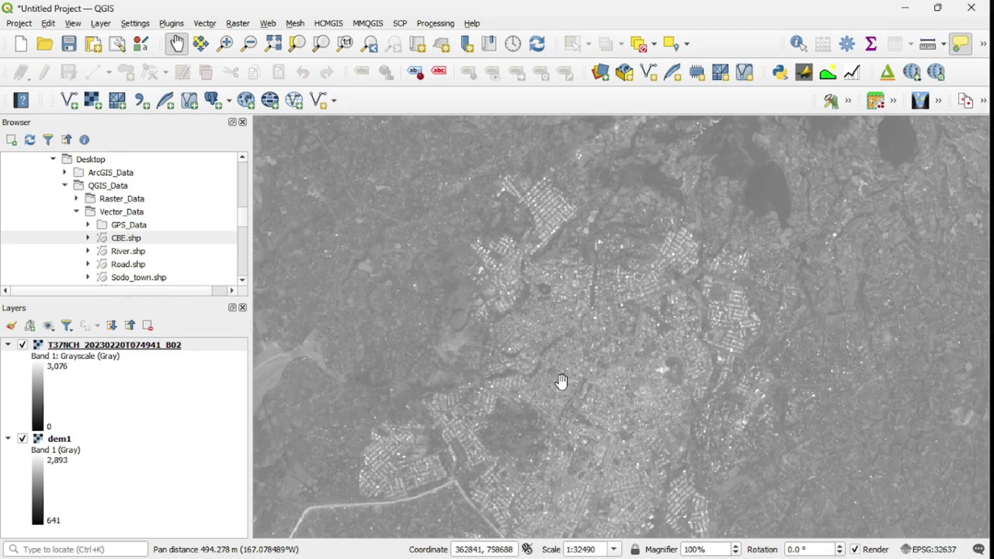
left_click_drag(625, 387, 627, 339)
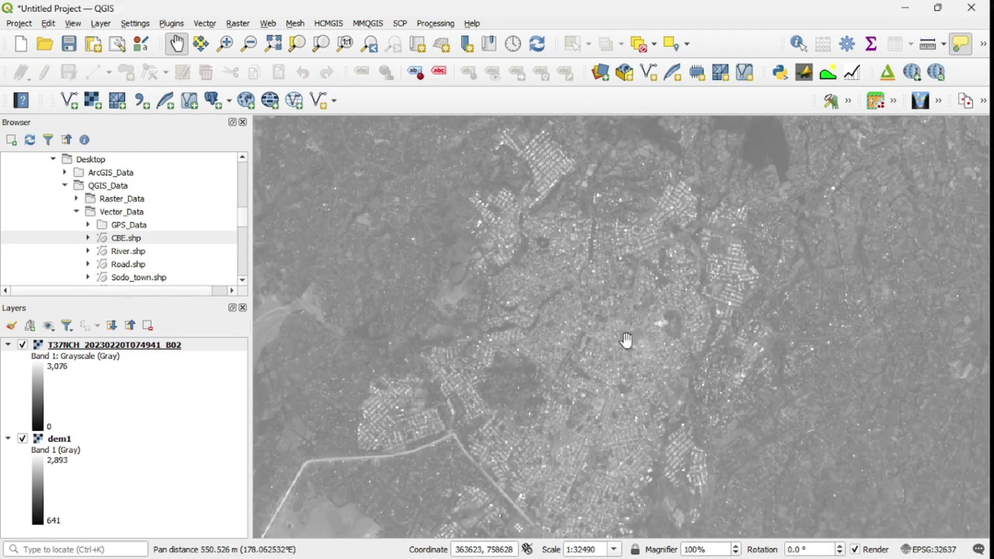
- Add dem1.tif from the QGIS_Data\Raster_Data folder in the file browser to the layer list as another raster layer
scroll(635, 345, "down", 1)
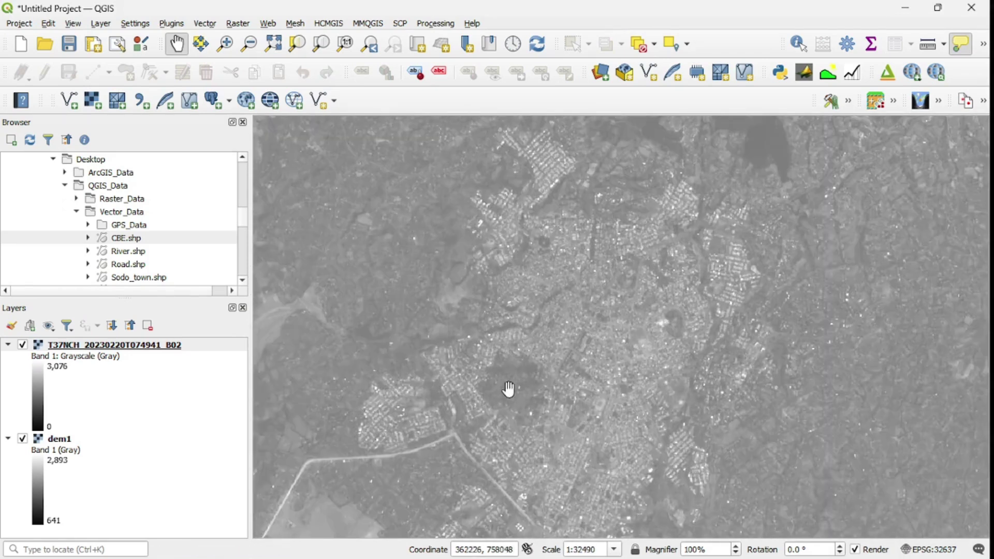
left_click_drag(541, 372, 659, 336)
scroll(688, 361, "down", 1)
scroll(709, 347, "down", 2)
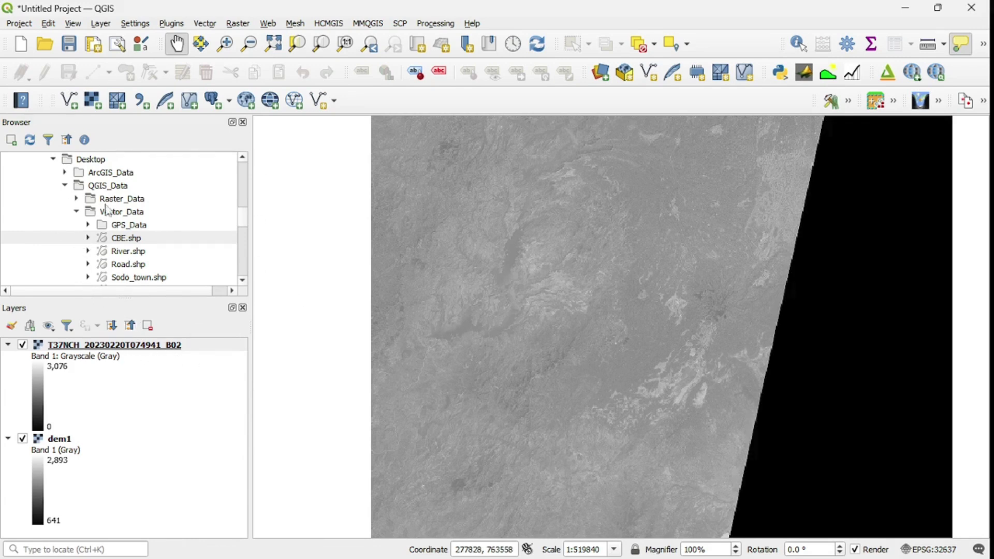
left_click(76, 212)
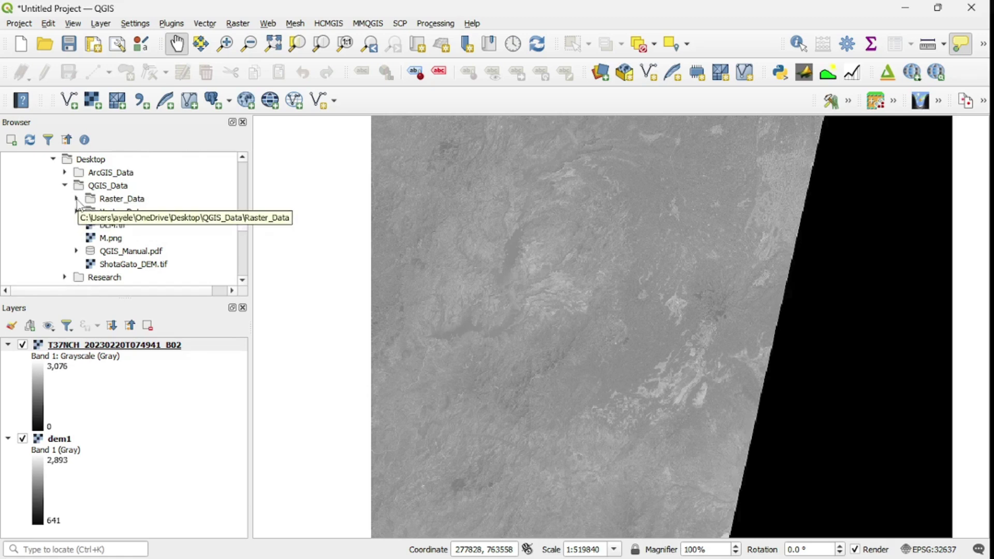
left_click(76, 199)
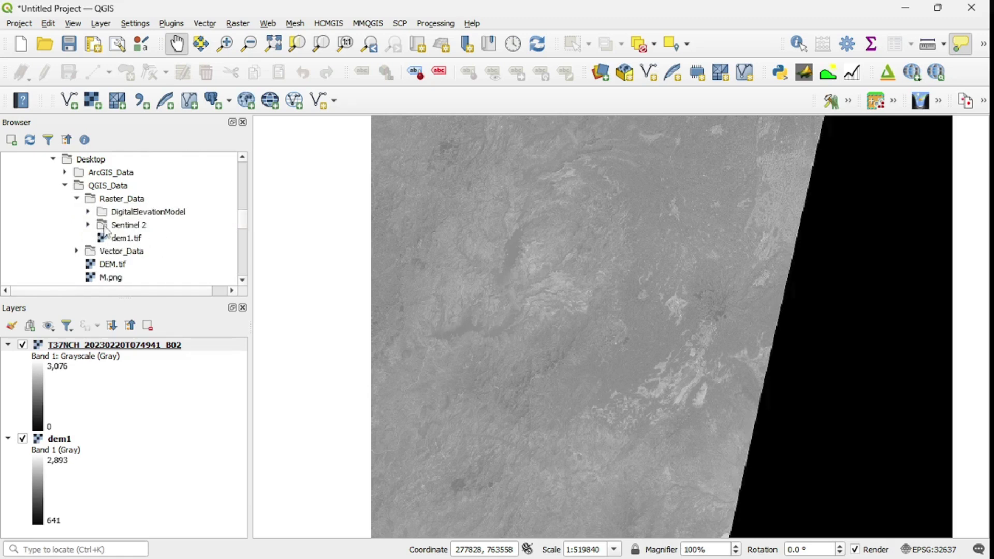
left_click_drag(124, 243, 111, 402)
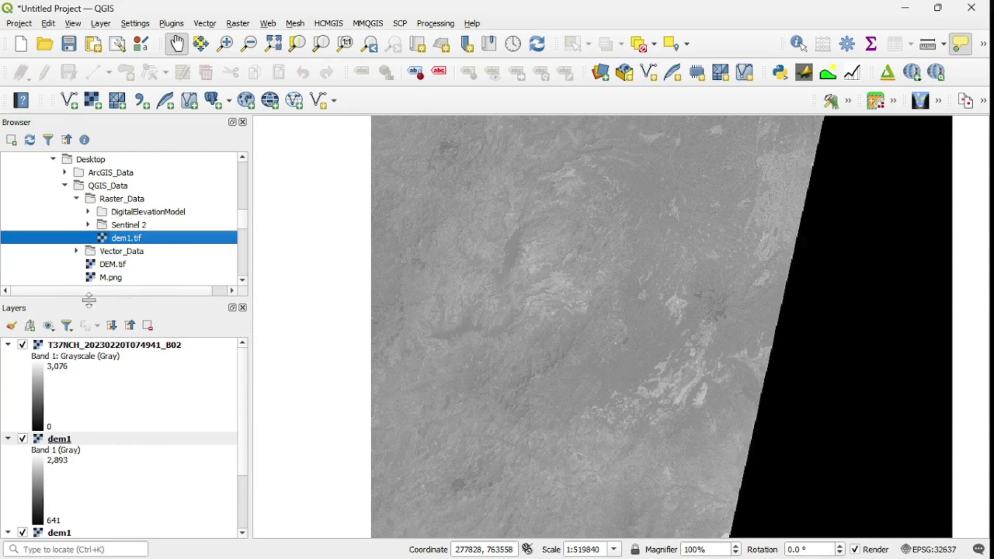
- Add the Sentinel 2 band T37NCH_20230220T074941_B02 again from the browser's Sentinel 2\IMG_DATA folder to the layer list
left_click(88, 226)
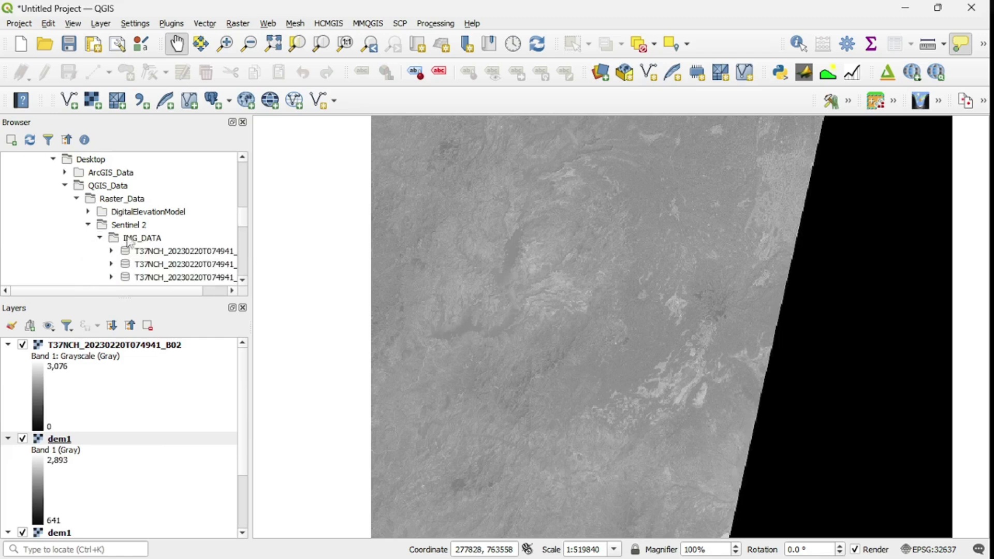
left_click_drag(149, 255, 69, 412)
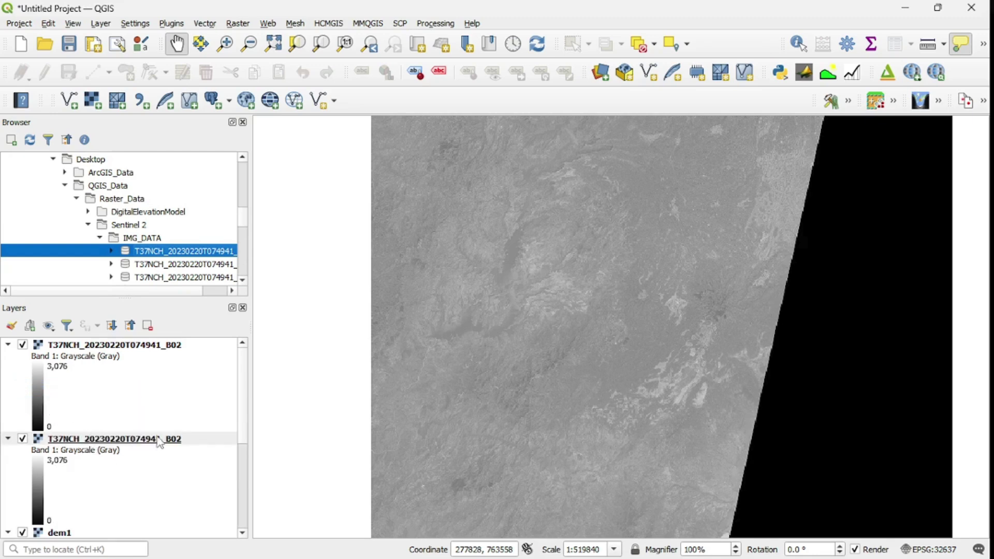
scroll(656, 371, "down", 1)
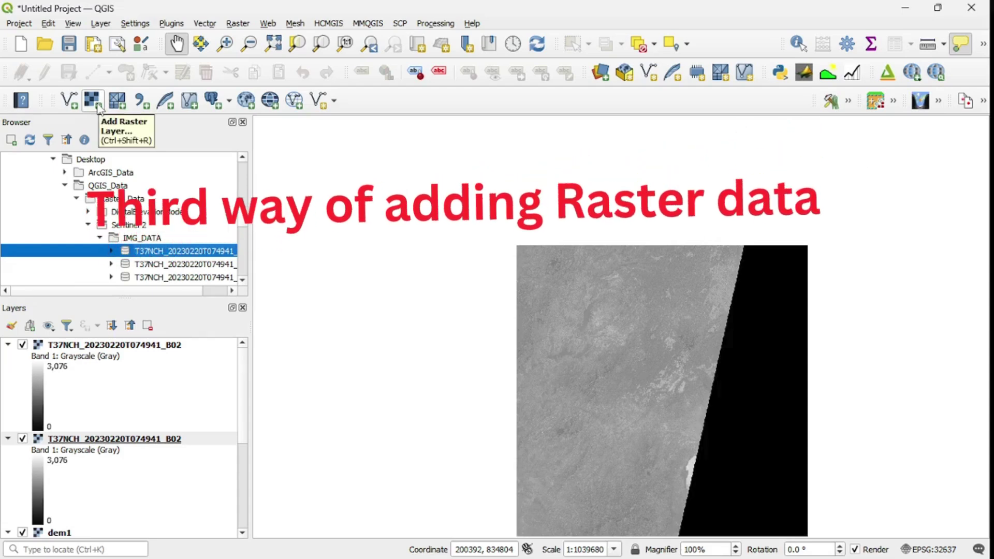
- View the available toolbars, and choose T37NCH_20230220T074941_B02.jp2 from IMG_DATA as the raster source without adding it
right_click(595, 22)
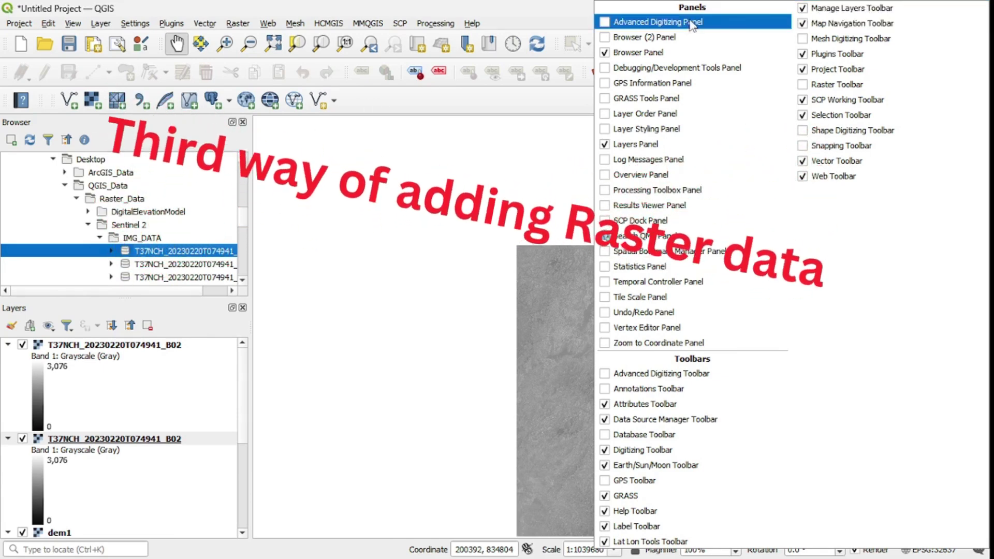
left_click(335, 141)
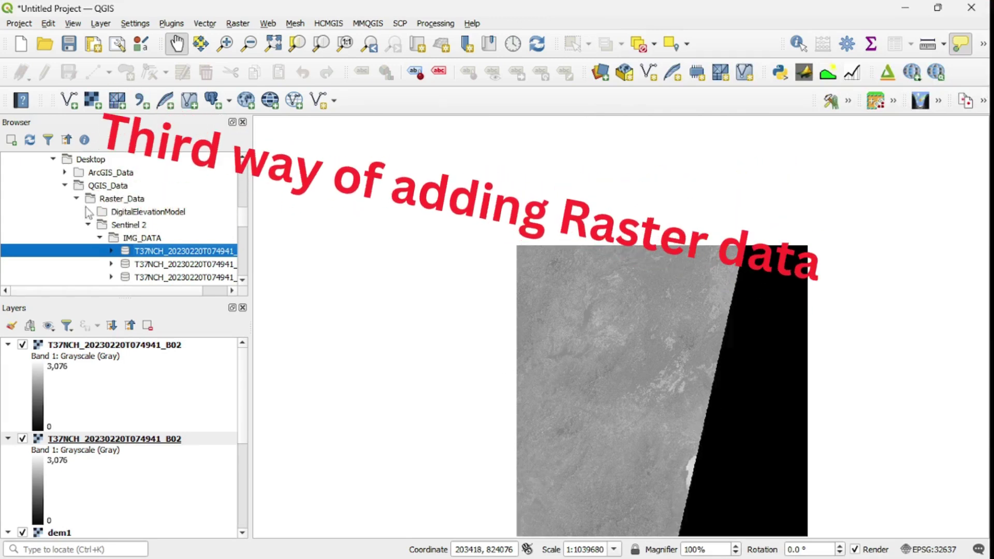
left_click(92, 99)
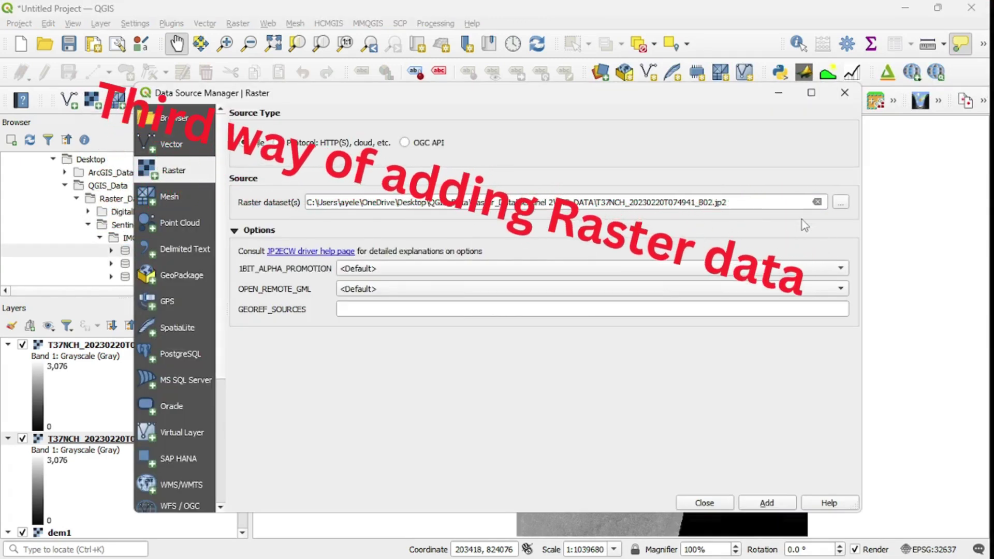
left_click(842, 203)
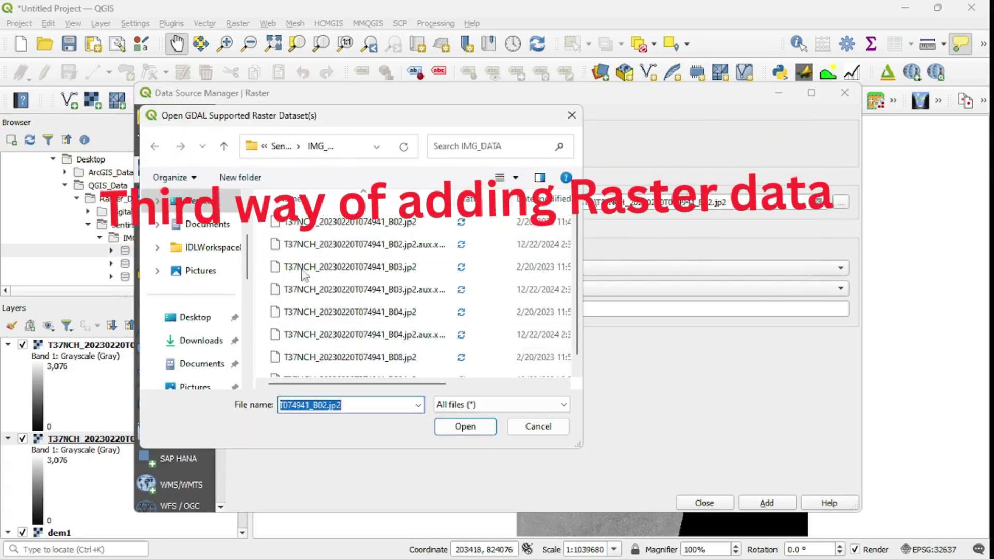
left_click(465, 425)
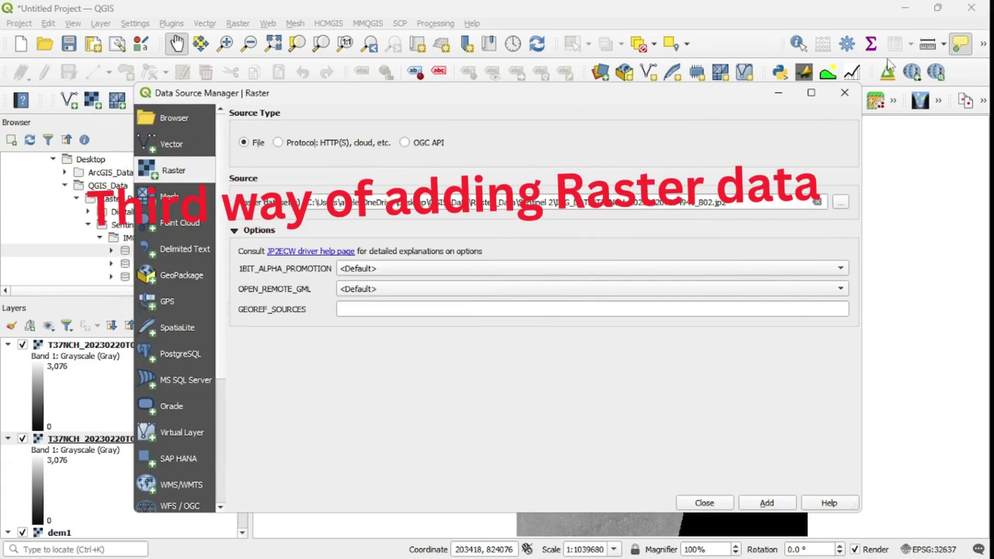
left_click(844, 93)
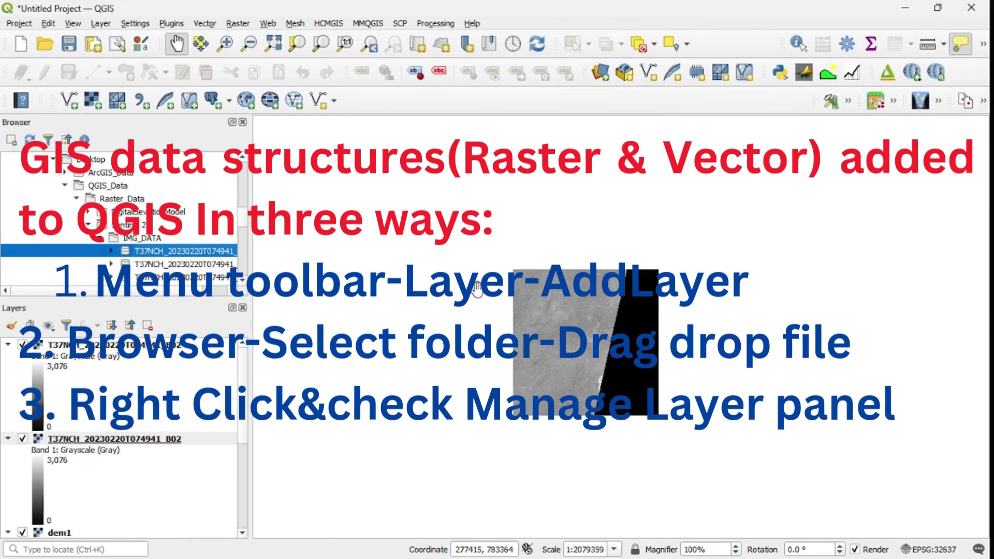